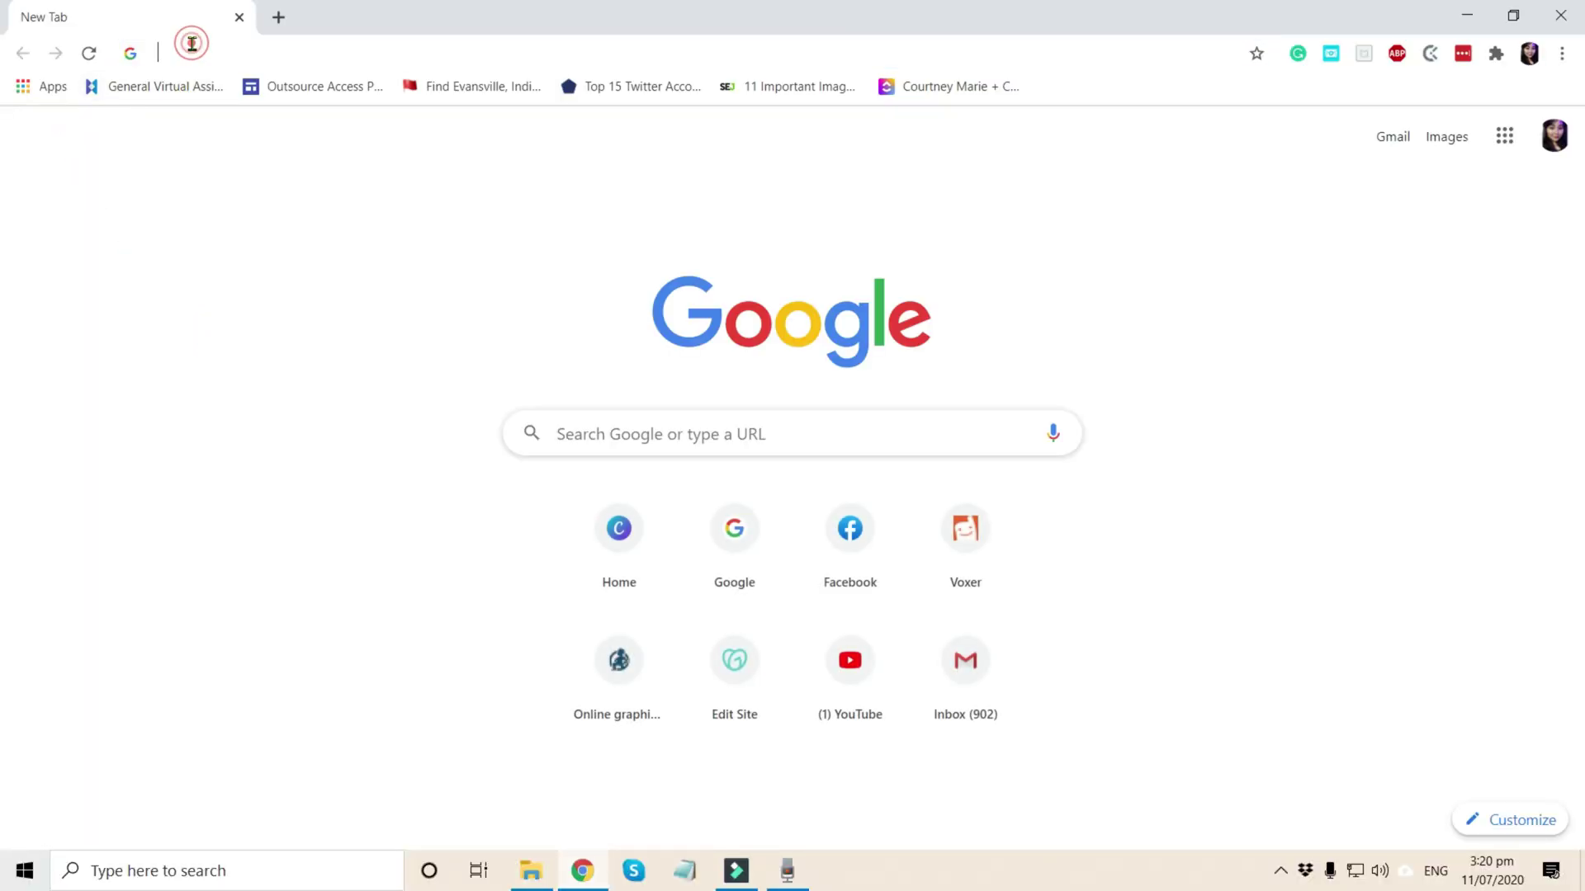
Load canva.com and start a new blank 2160 × 2160 px Instagram Post design.
{"action": "type", "text": "canva.com"}
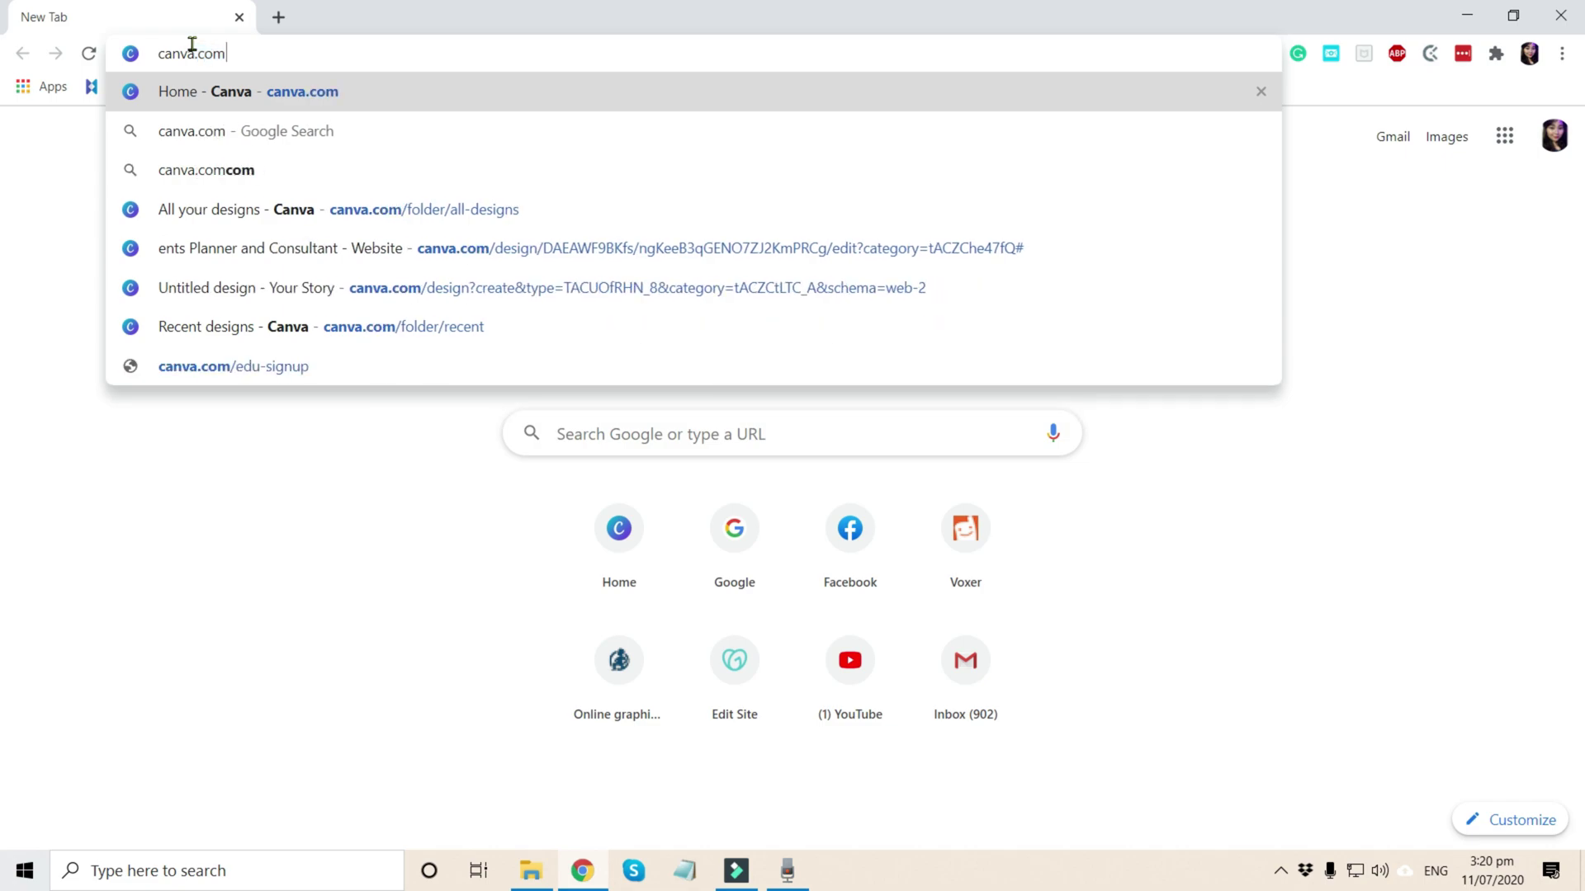
{"action": "key", "text": "Return"}
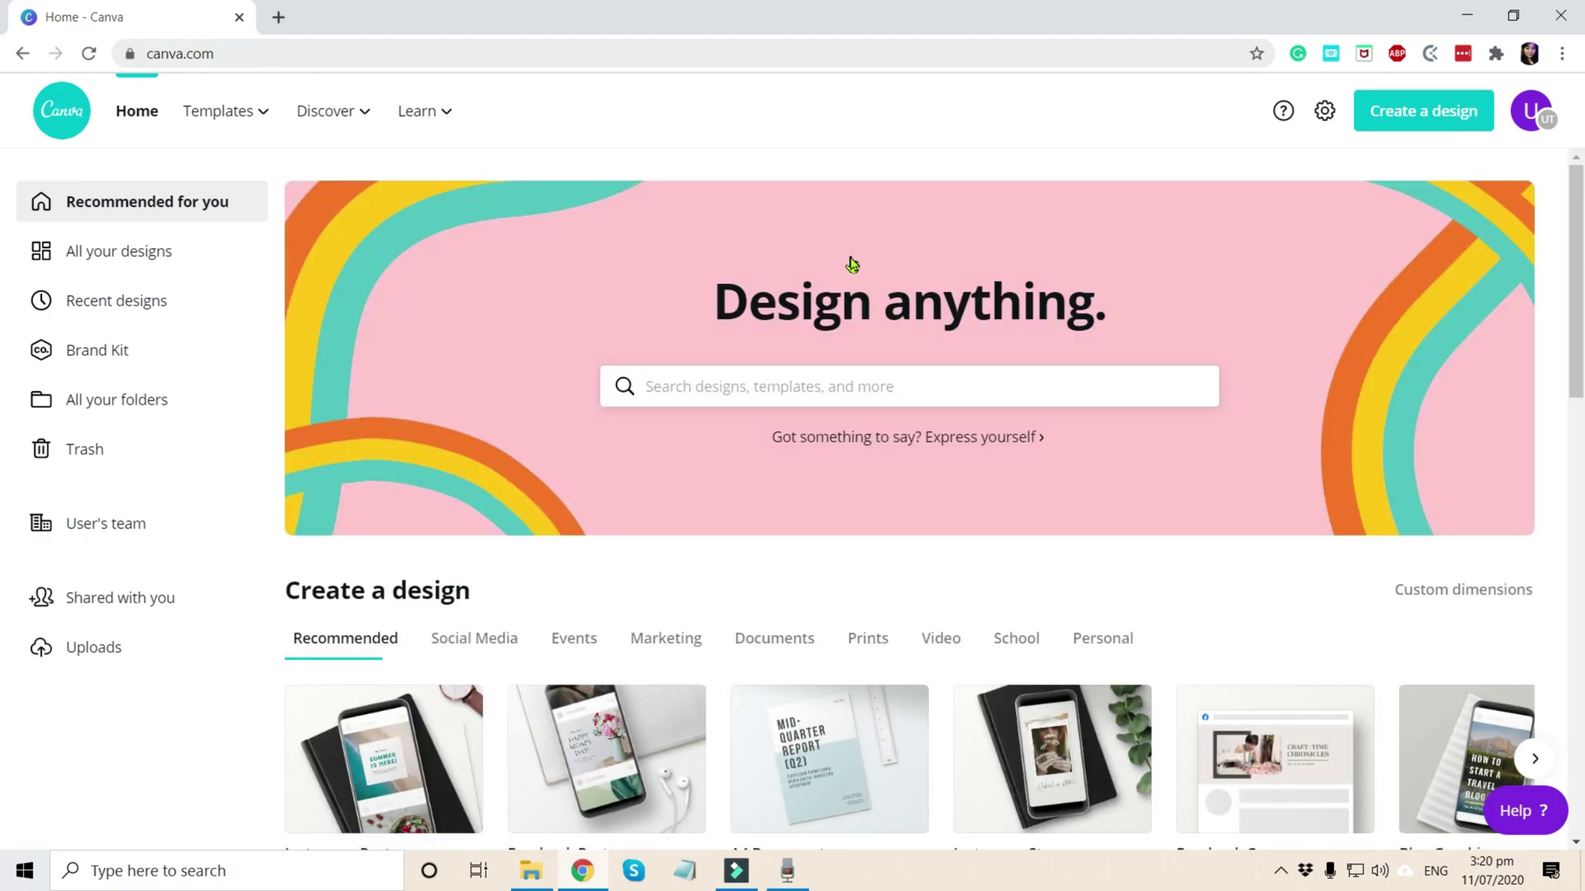
{"action": "left_click", "coordinate": [1427, 123]}
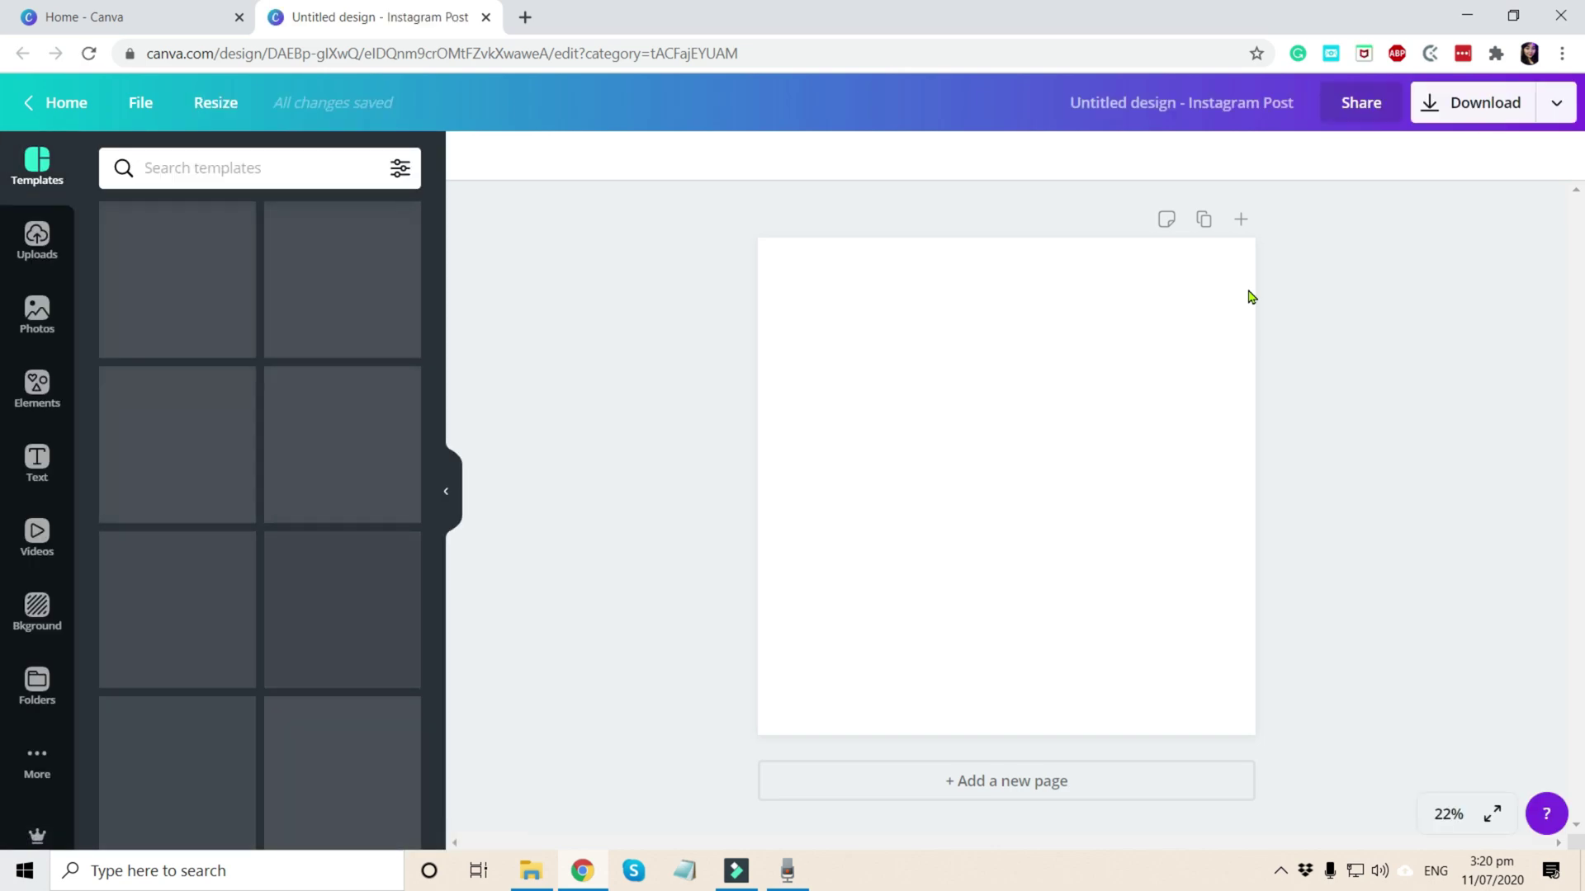
Fill the Instagram post's page background with Canva's default yellow.
{"action": "left_click", "coordinate": [873, 388]}
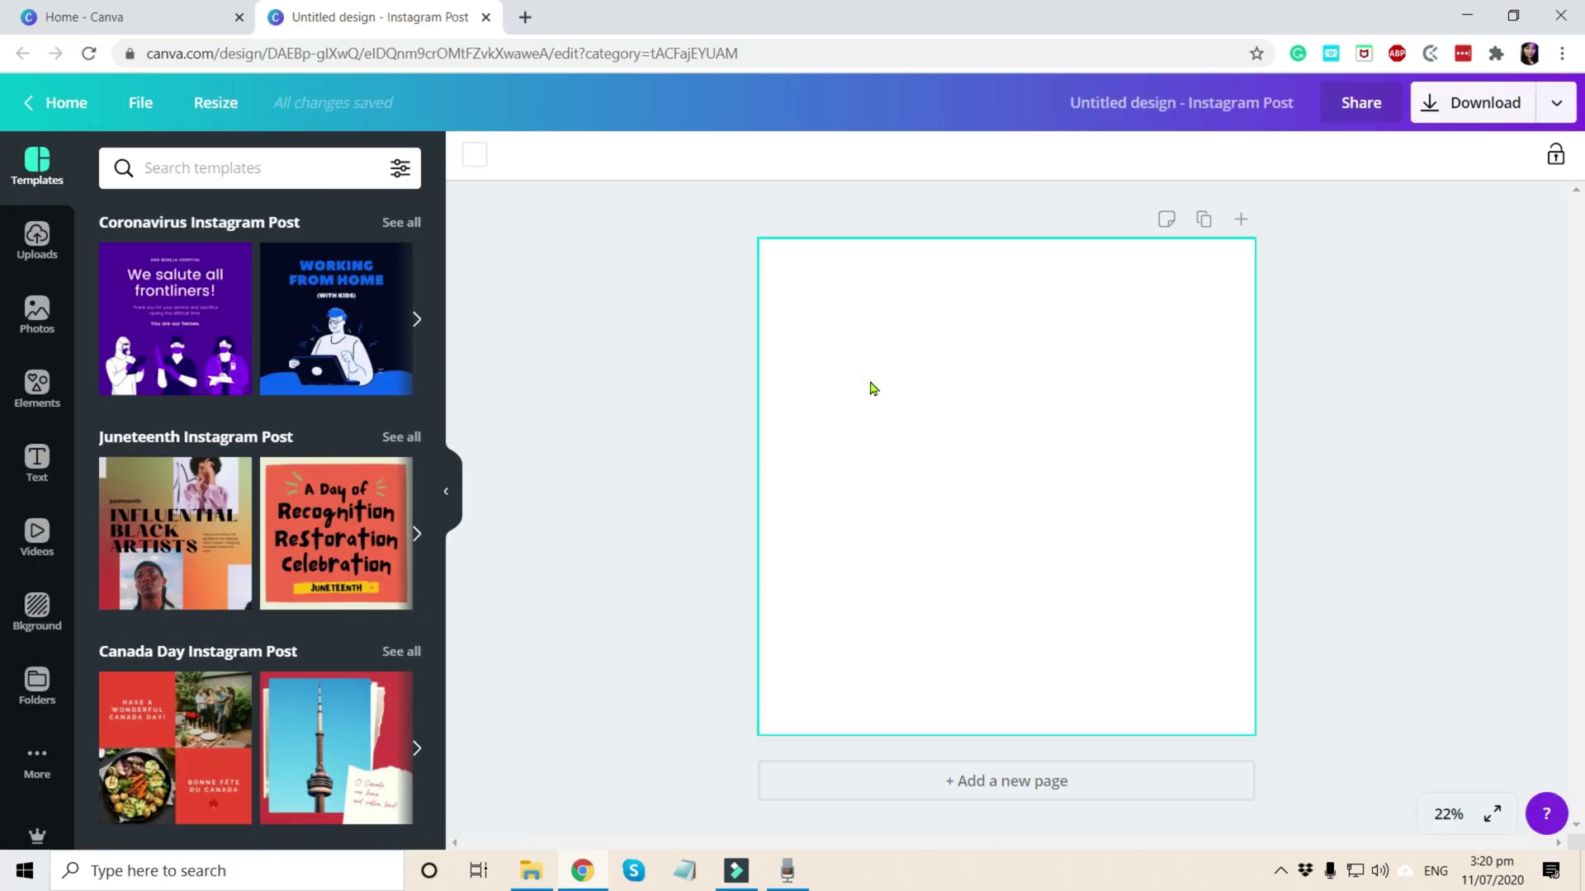
{"action": "left_click", "coordinate": [483, 168]}
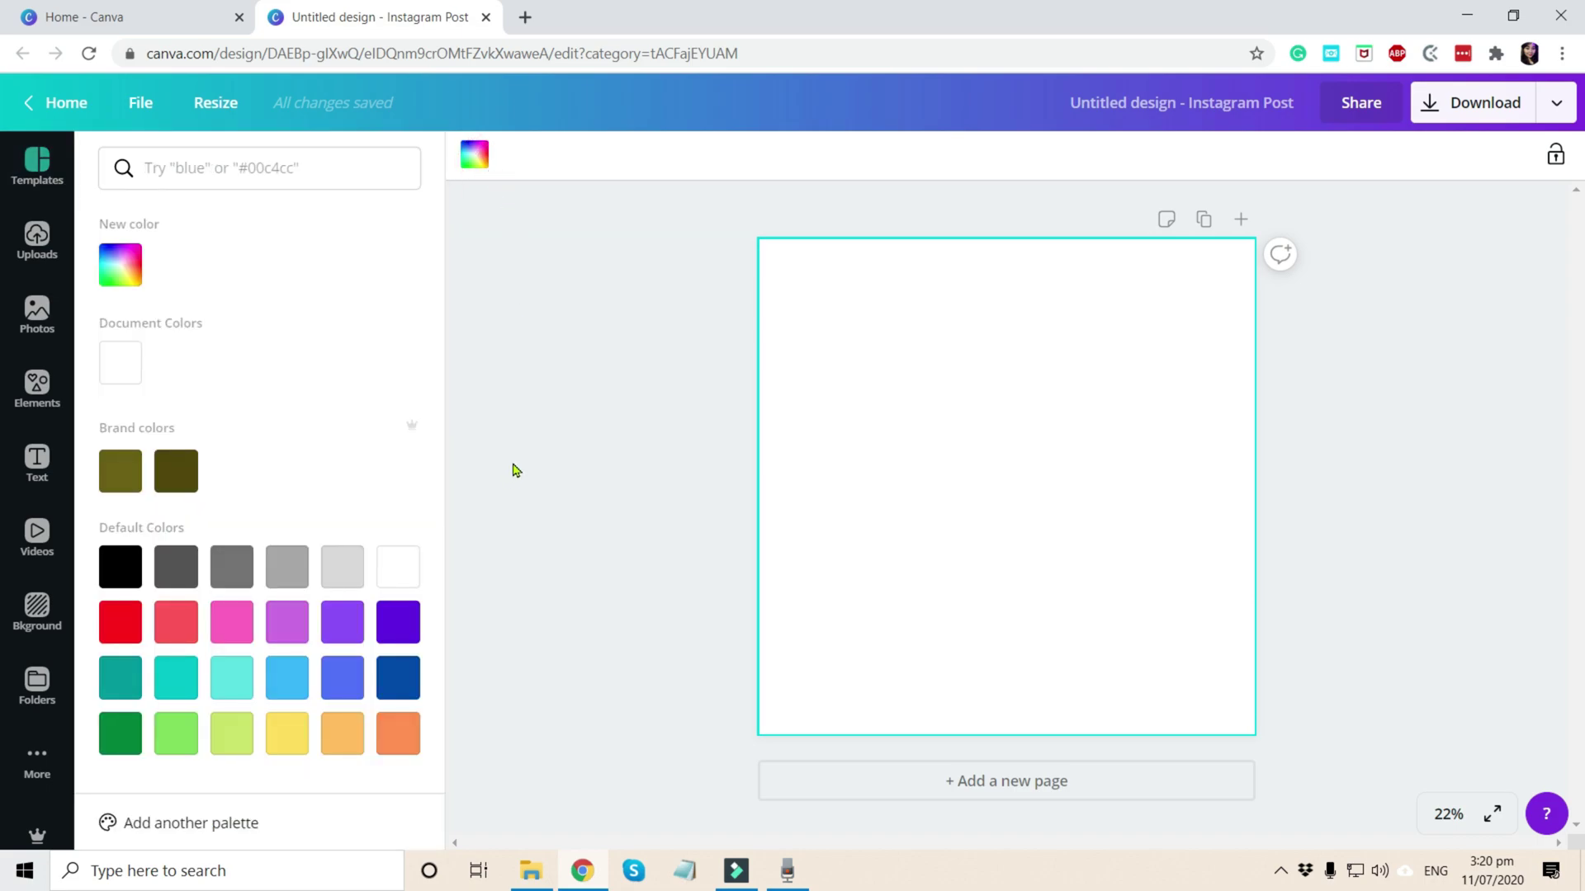
{"action": "left_click", "coordinate": [280, 736]}
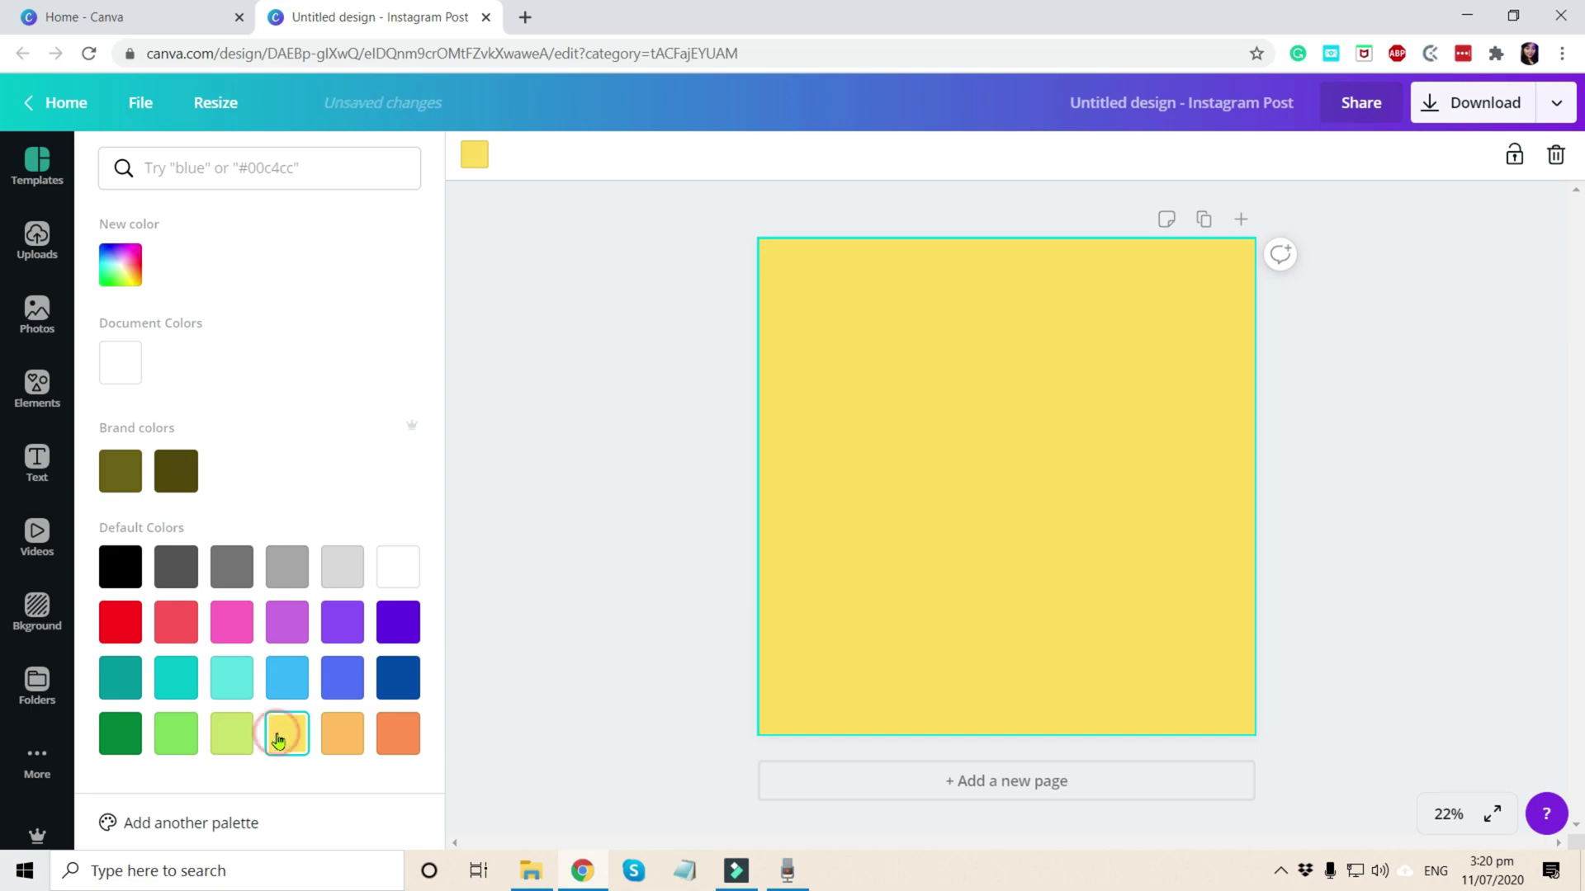
{"action": "left_click", "coordinate": [625, 492]}
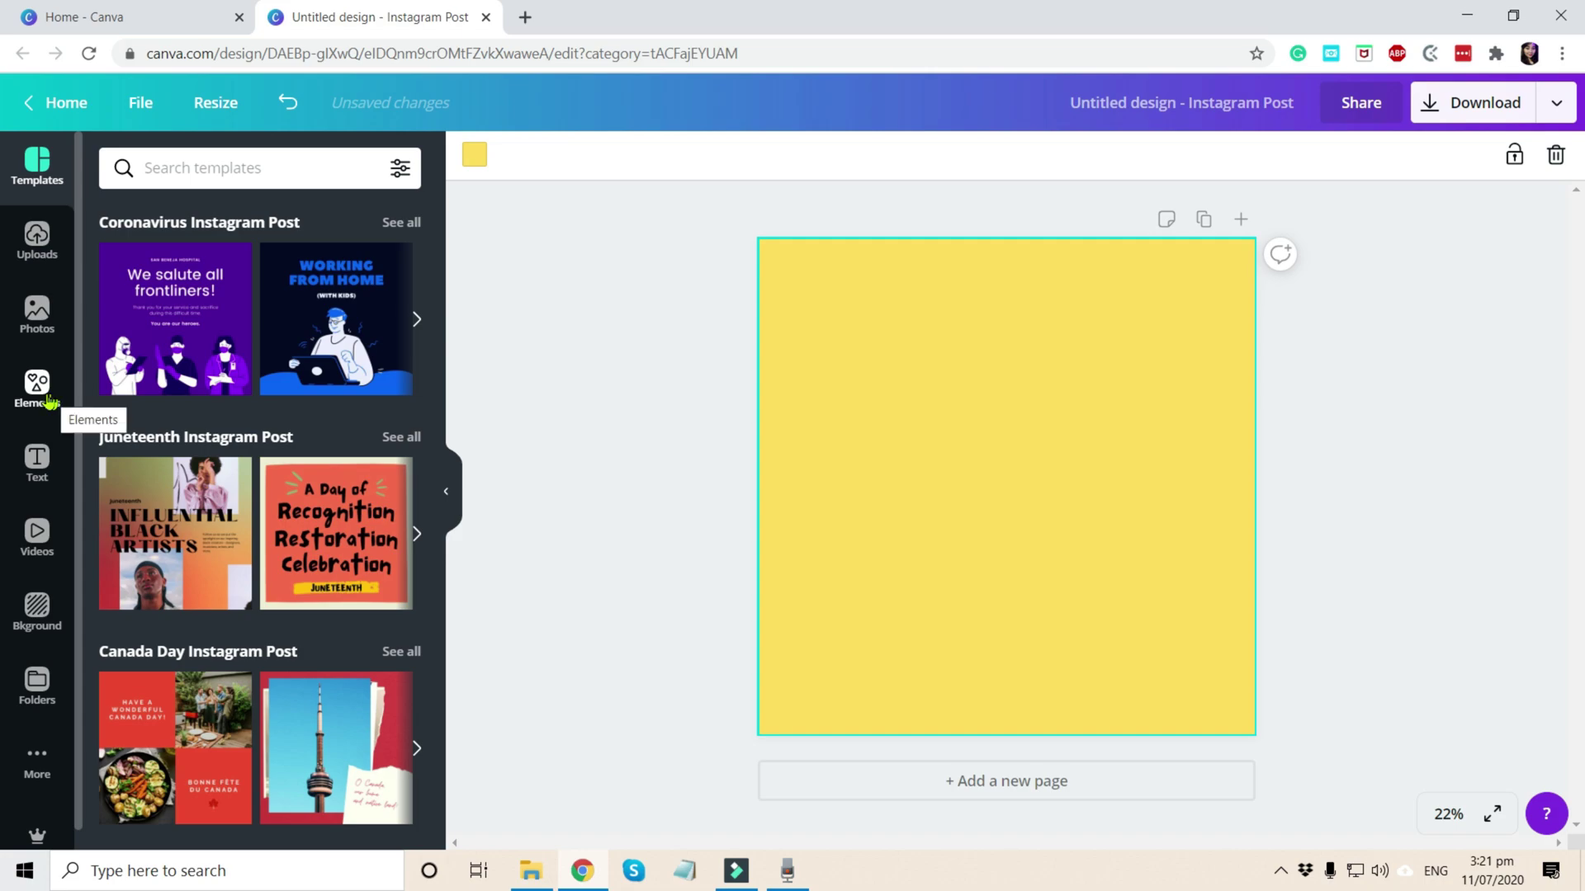
Search Elements for 'phone' and add the hand-holding-phone graphic to the post.
{"action": "left_click", "coordinate": [44, 402]}
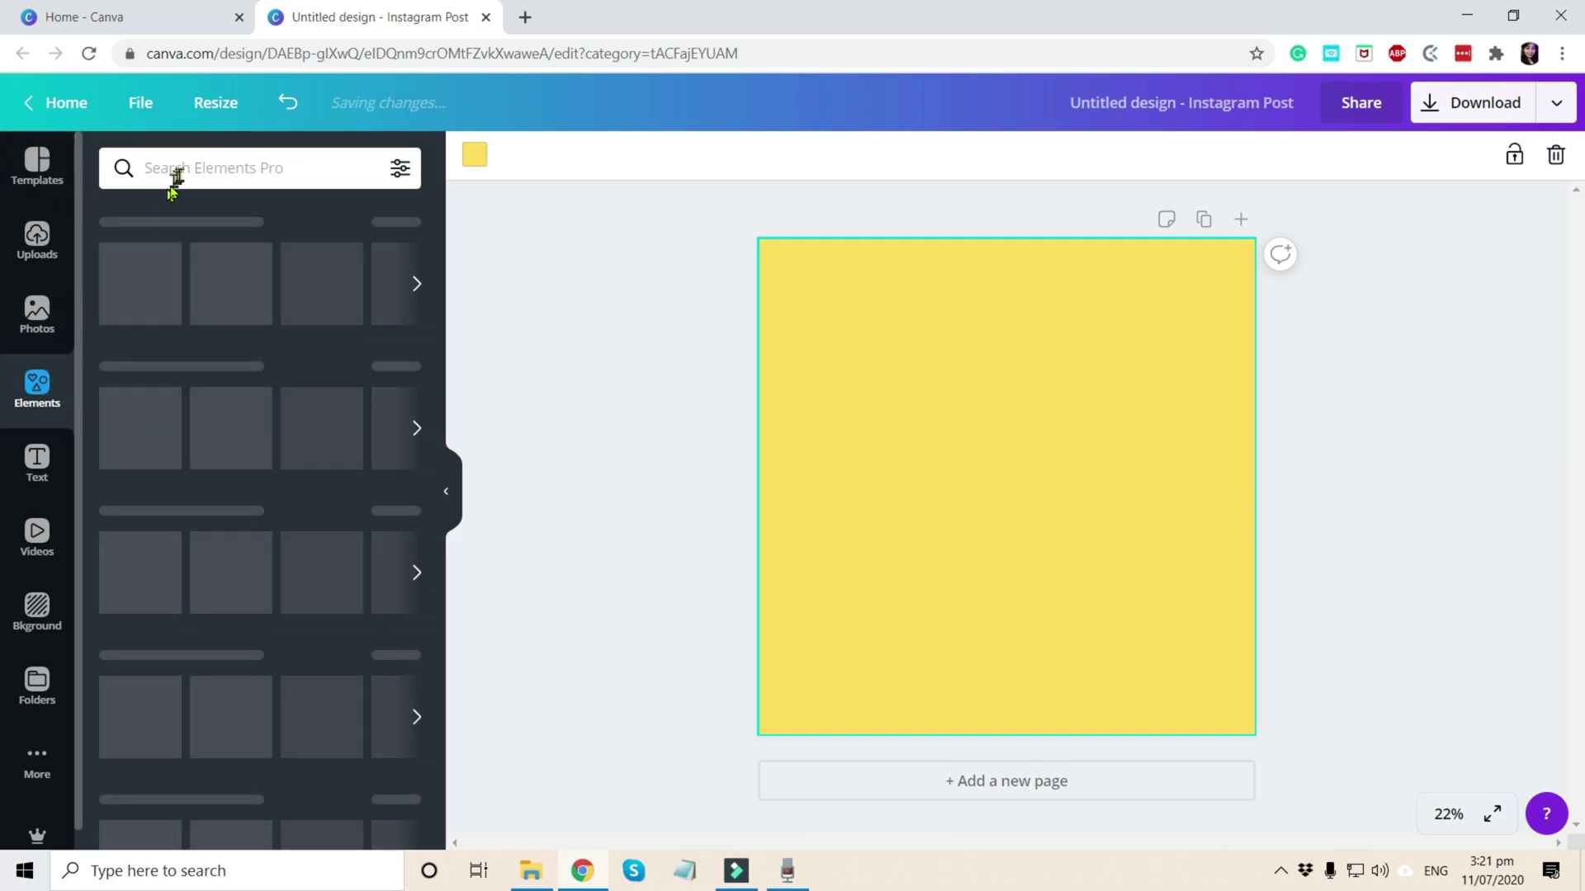
{"action": "left_click", "coordinate": [183, 167]}
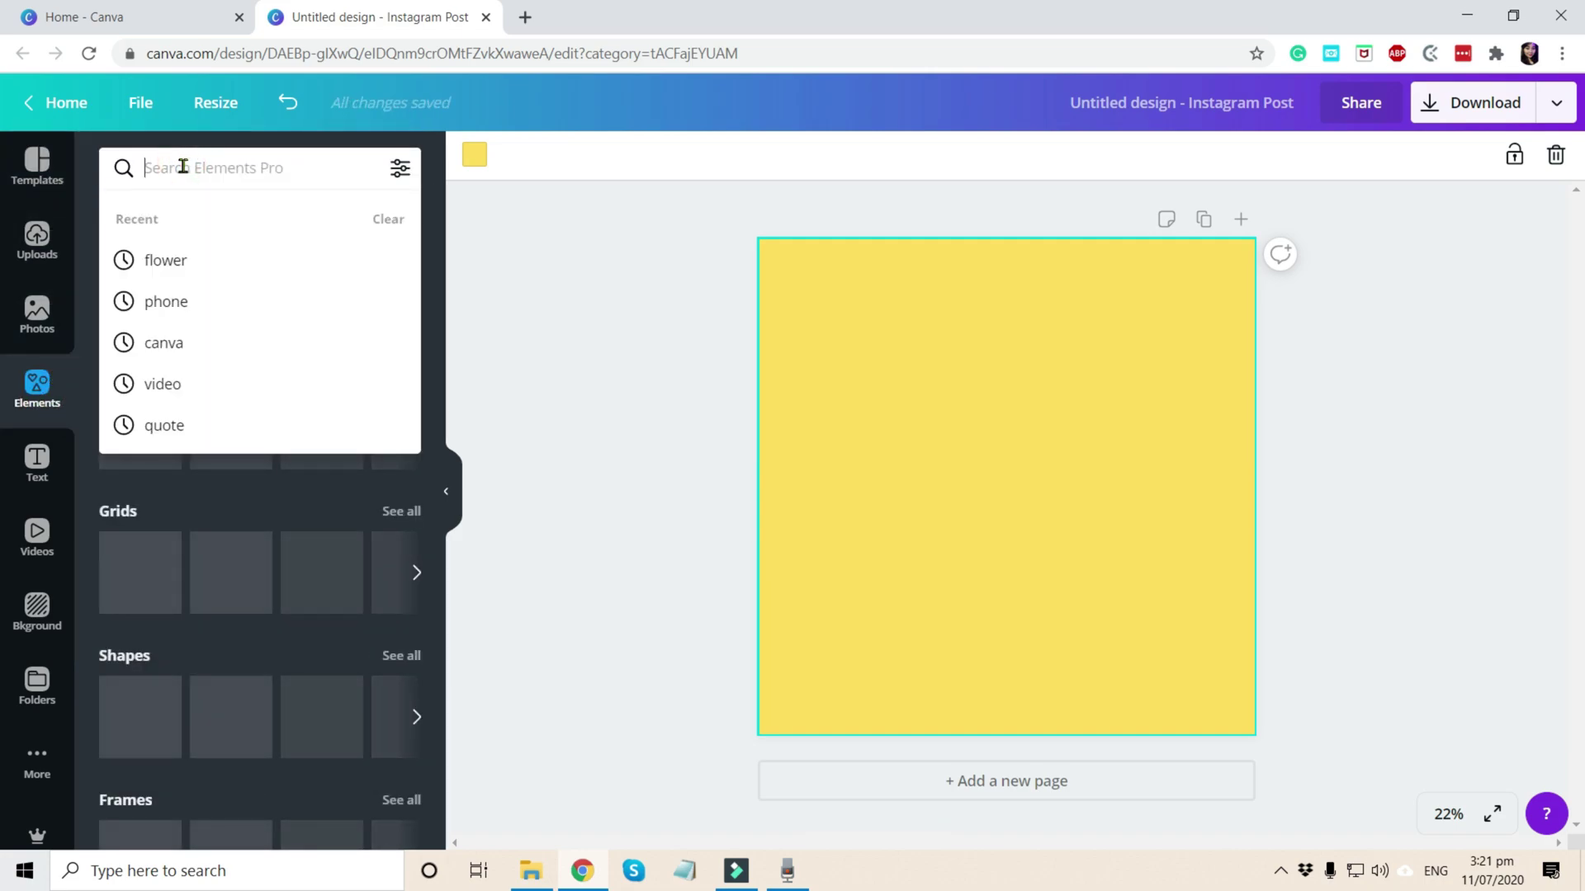
{"action": "type", "text": "phone"}
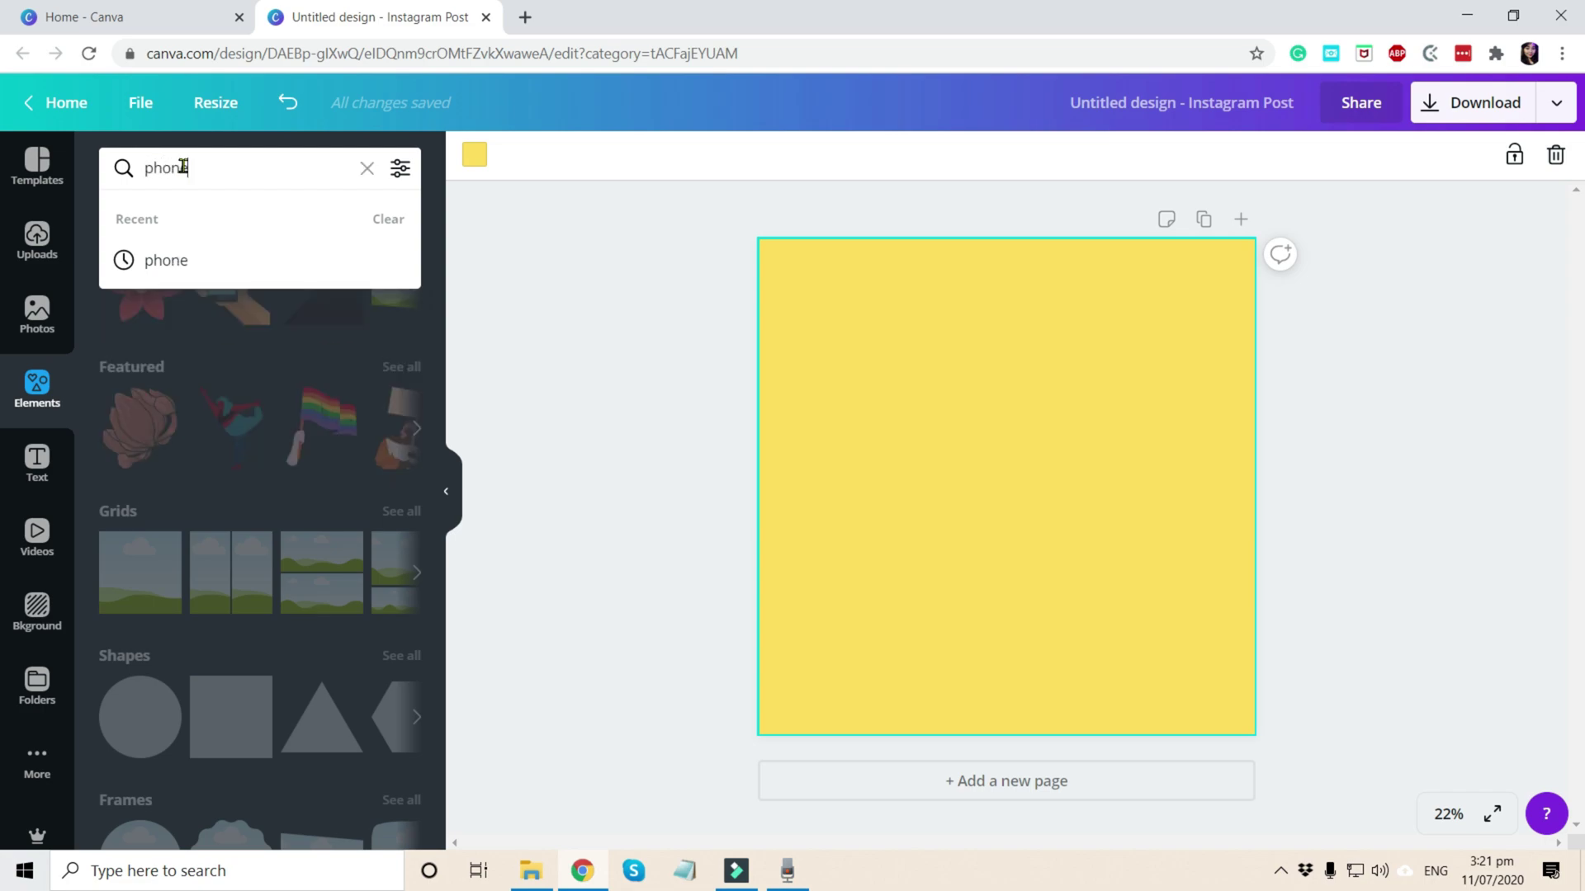
{"action": "key", "text": "Return"}
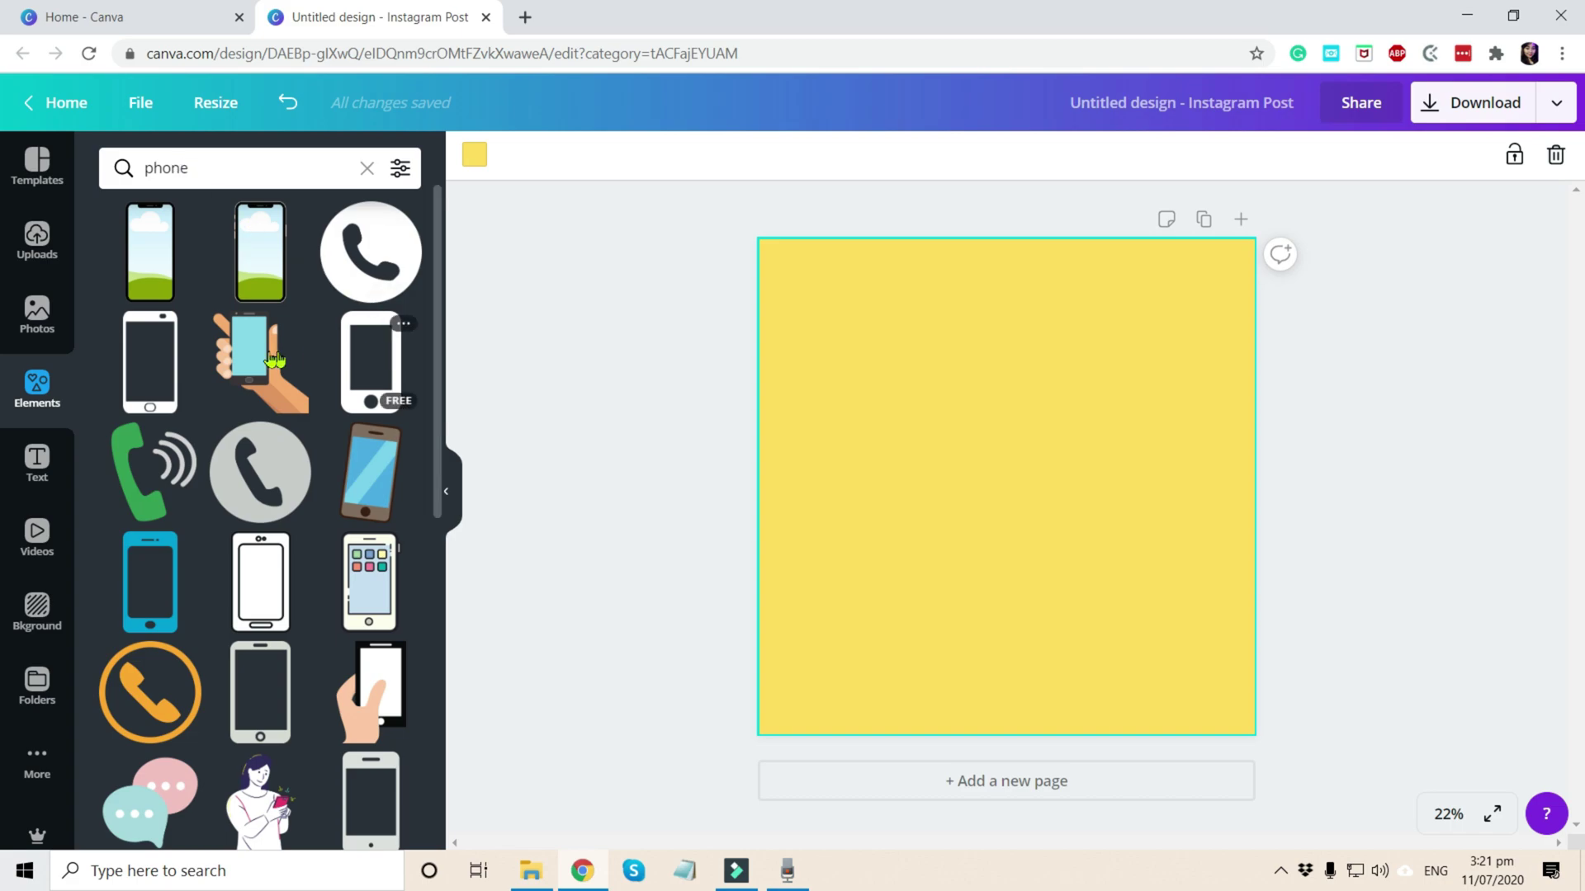
{"action": "left_click", "coordinate": [251, 368]}
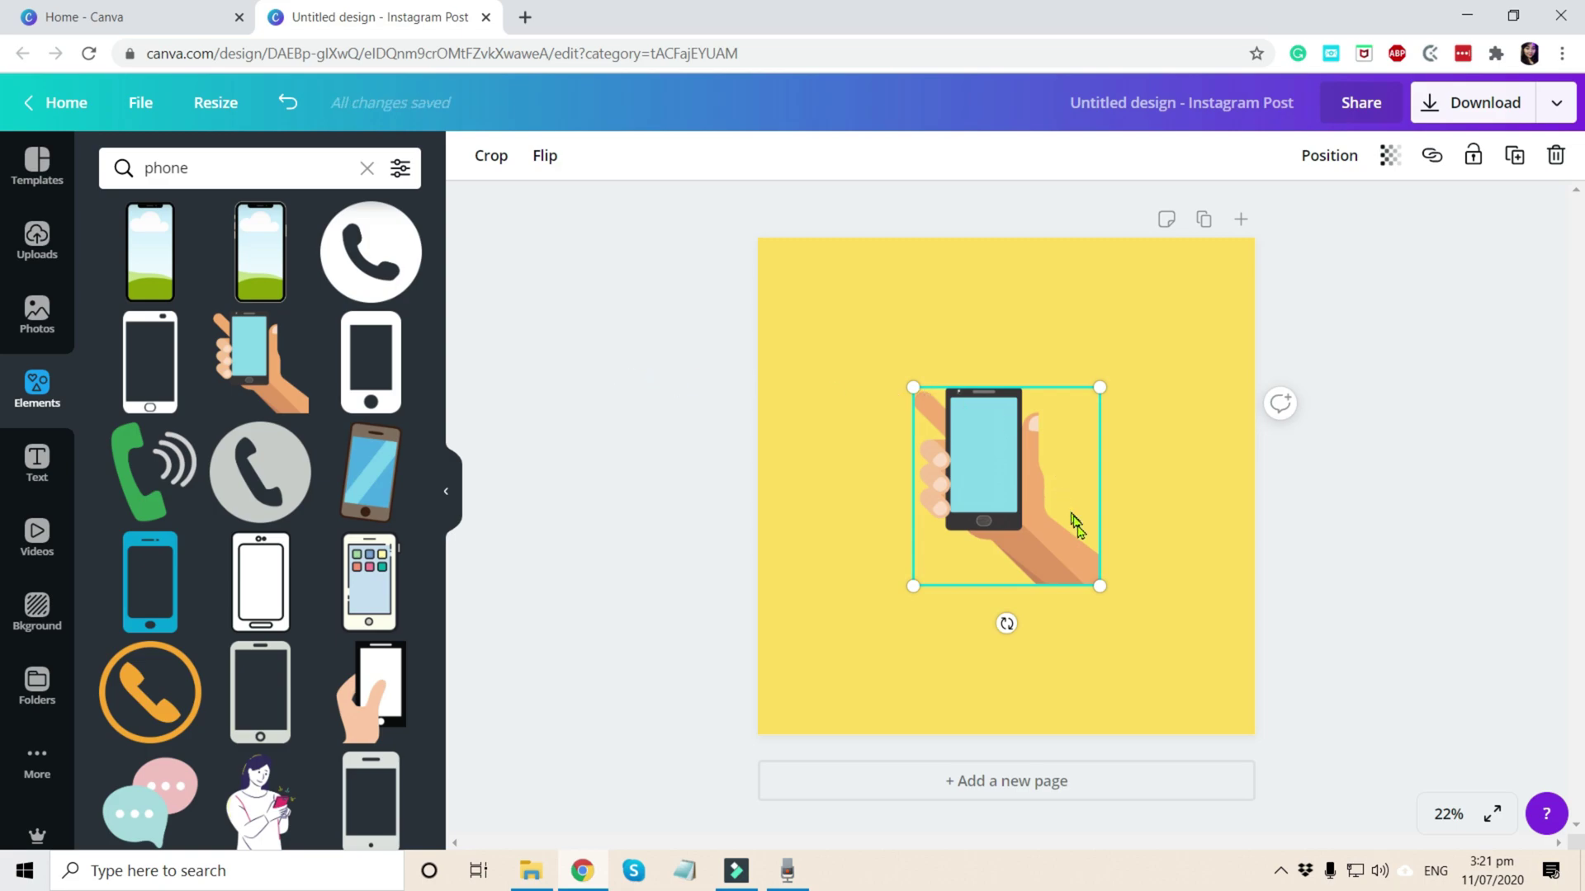
Enlarge the hand-holding-phone graphic to fill much of the page and centre it.
{"action": "left_click_drag", "start_coordinate": [1102, 588], "coordinate": [1294, 761]}
{"action": "left_click_drag", "start_coordinate": [916, 387], "coordinate": [785, 314]}
{"action": "mouse_move", "coordinate": [948, 452]}
{"action": "left_mouse_down"}
{"action": "mouse_move", "coordinate": [983, 460]}
{"action": "mouse_move", "coordinate": [964, 459]}
{"action": "left_mouse_up"}
{"action": "left_click", "coordinate": [631, 304]}
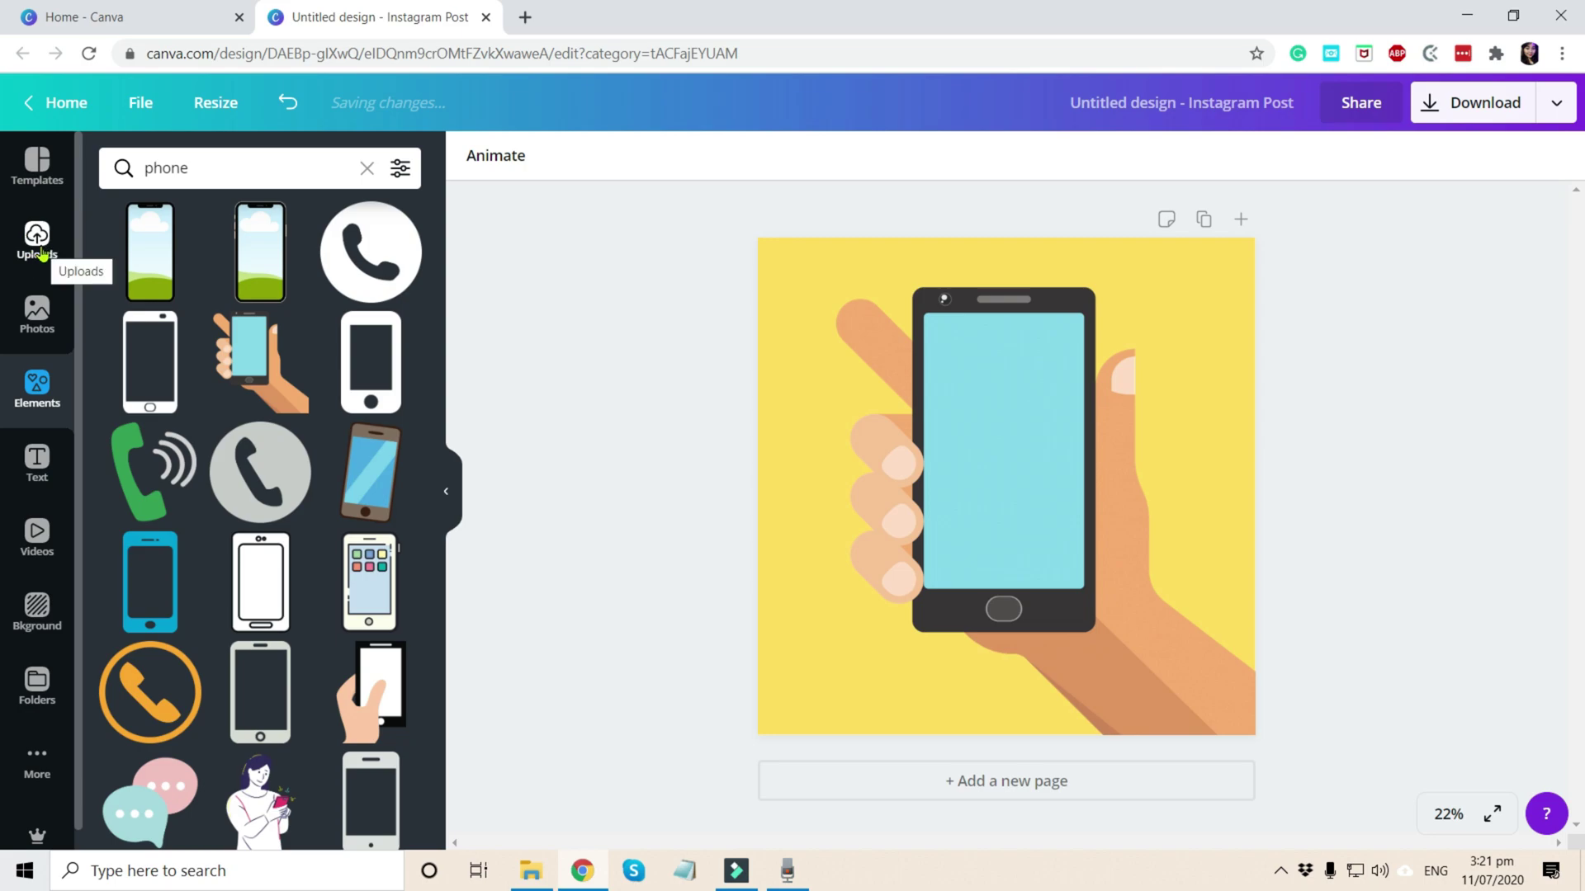
Add the uploaded 0:27 'Gold Package' video from Uploads > Videos onto the design.
{"action": "left_click", "coordinate": [38, 241]}
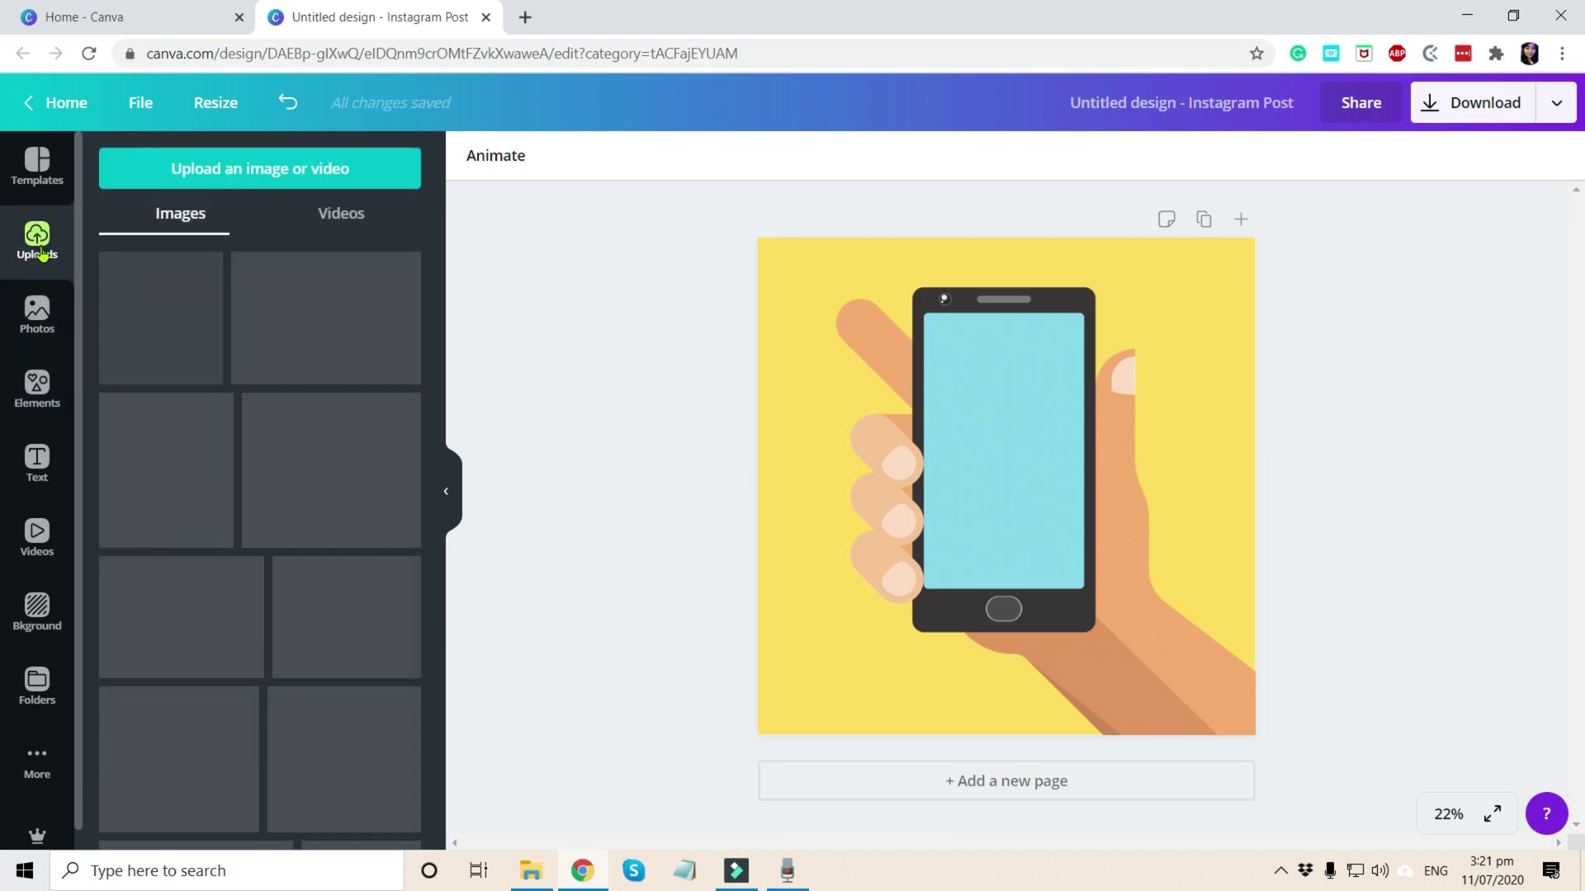
{"action": "left_click", "coordinate": [291, 215]}
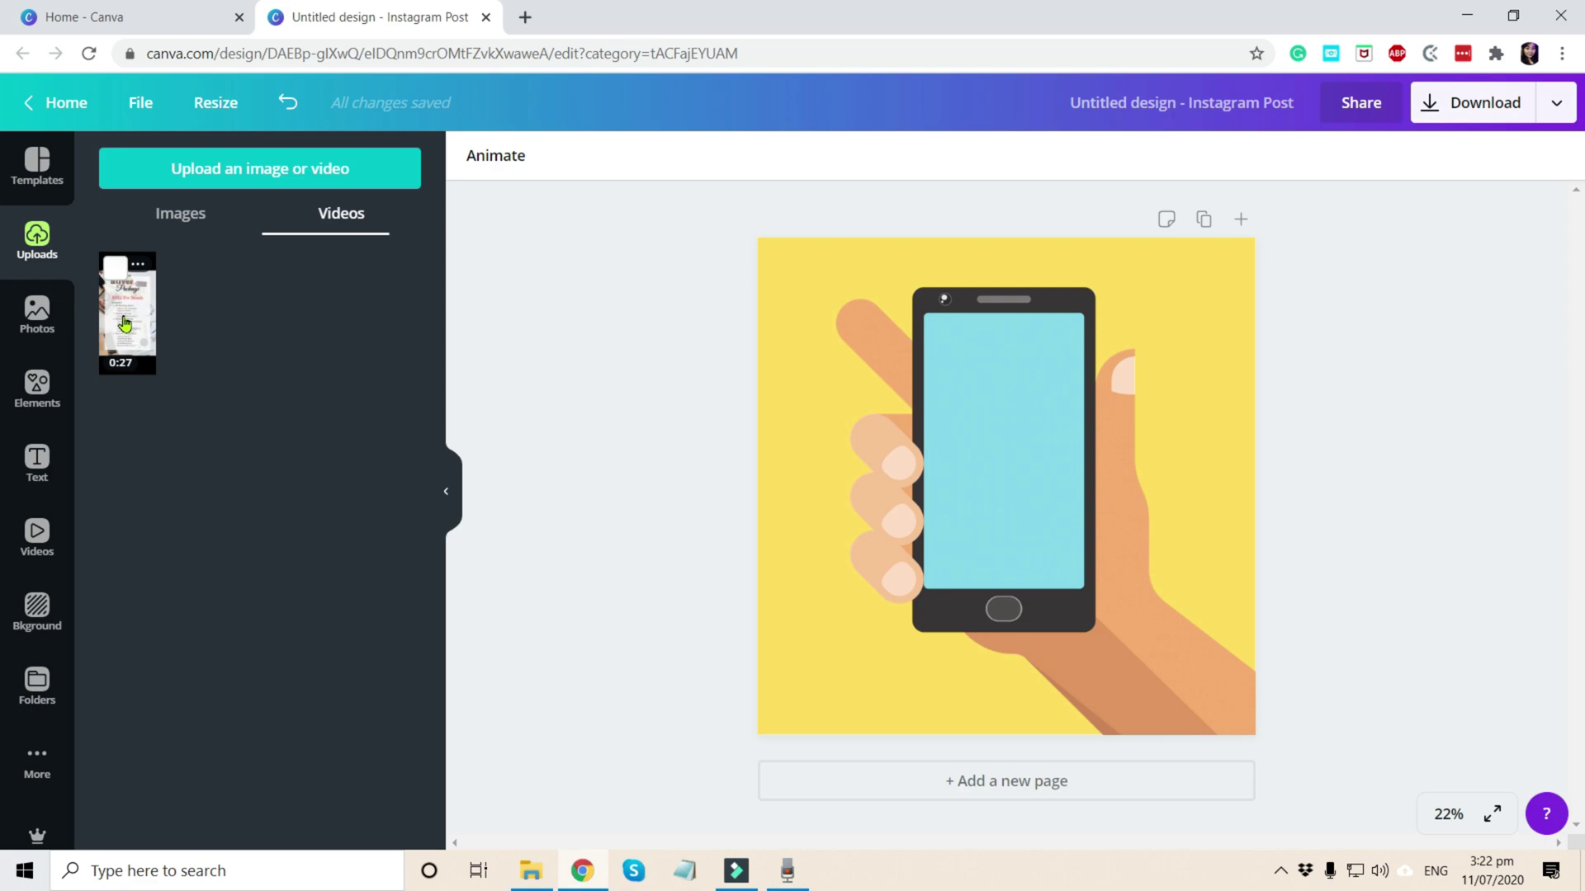
{"action": "left_click", "coordinate": [125, 322]}
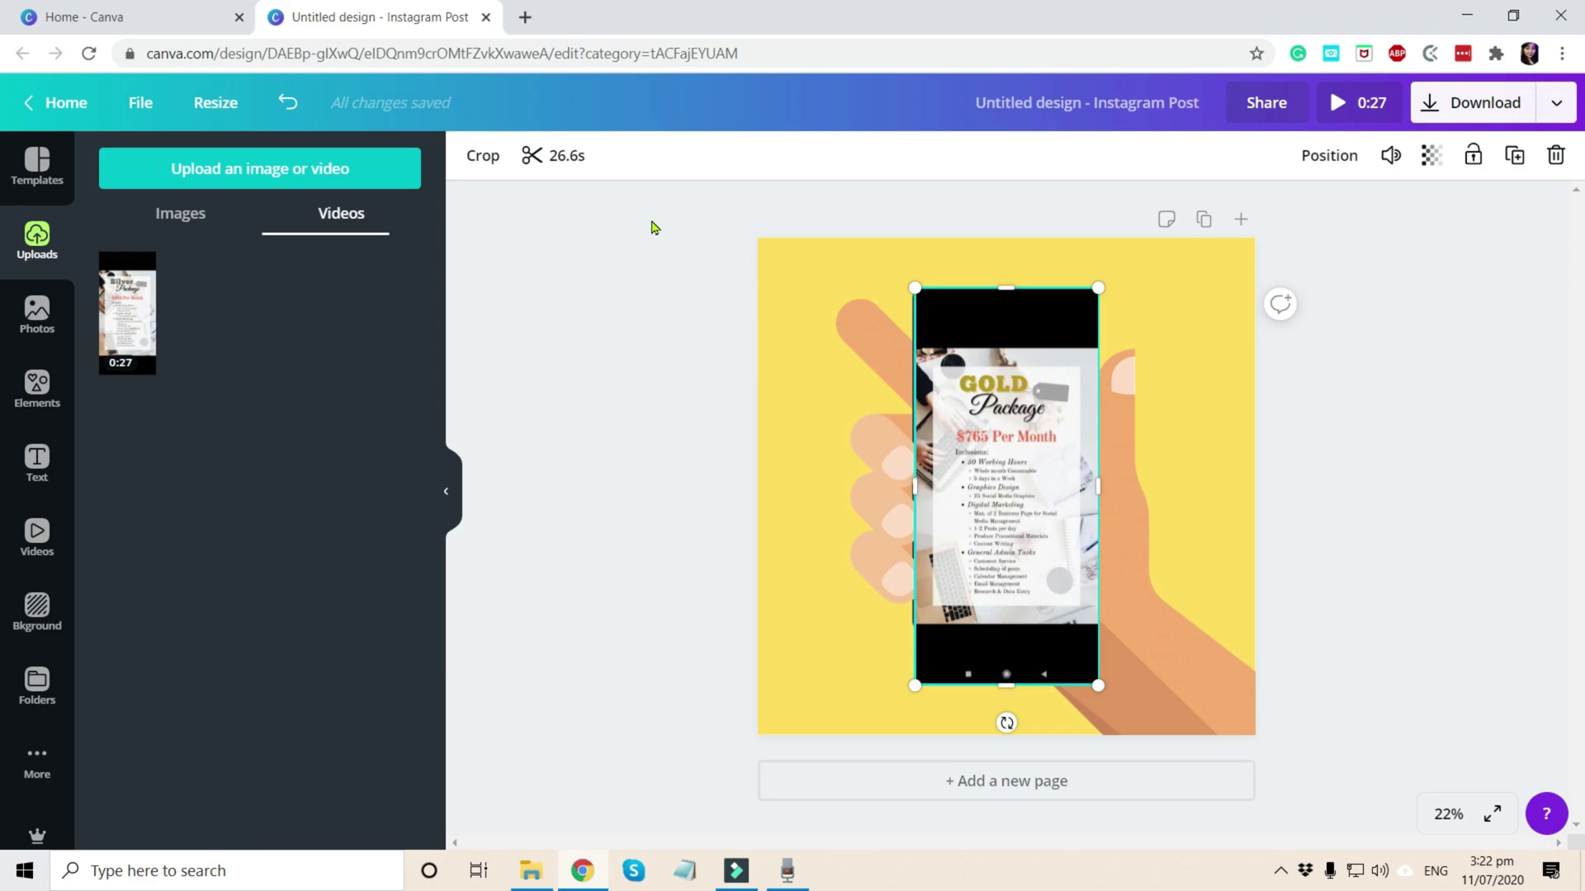
Trim the video's top and bottom edges and centre it within the phone screen.
{"action": "mouse_move", "coordinate": [1008, 289]}
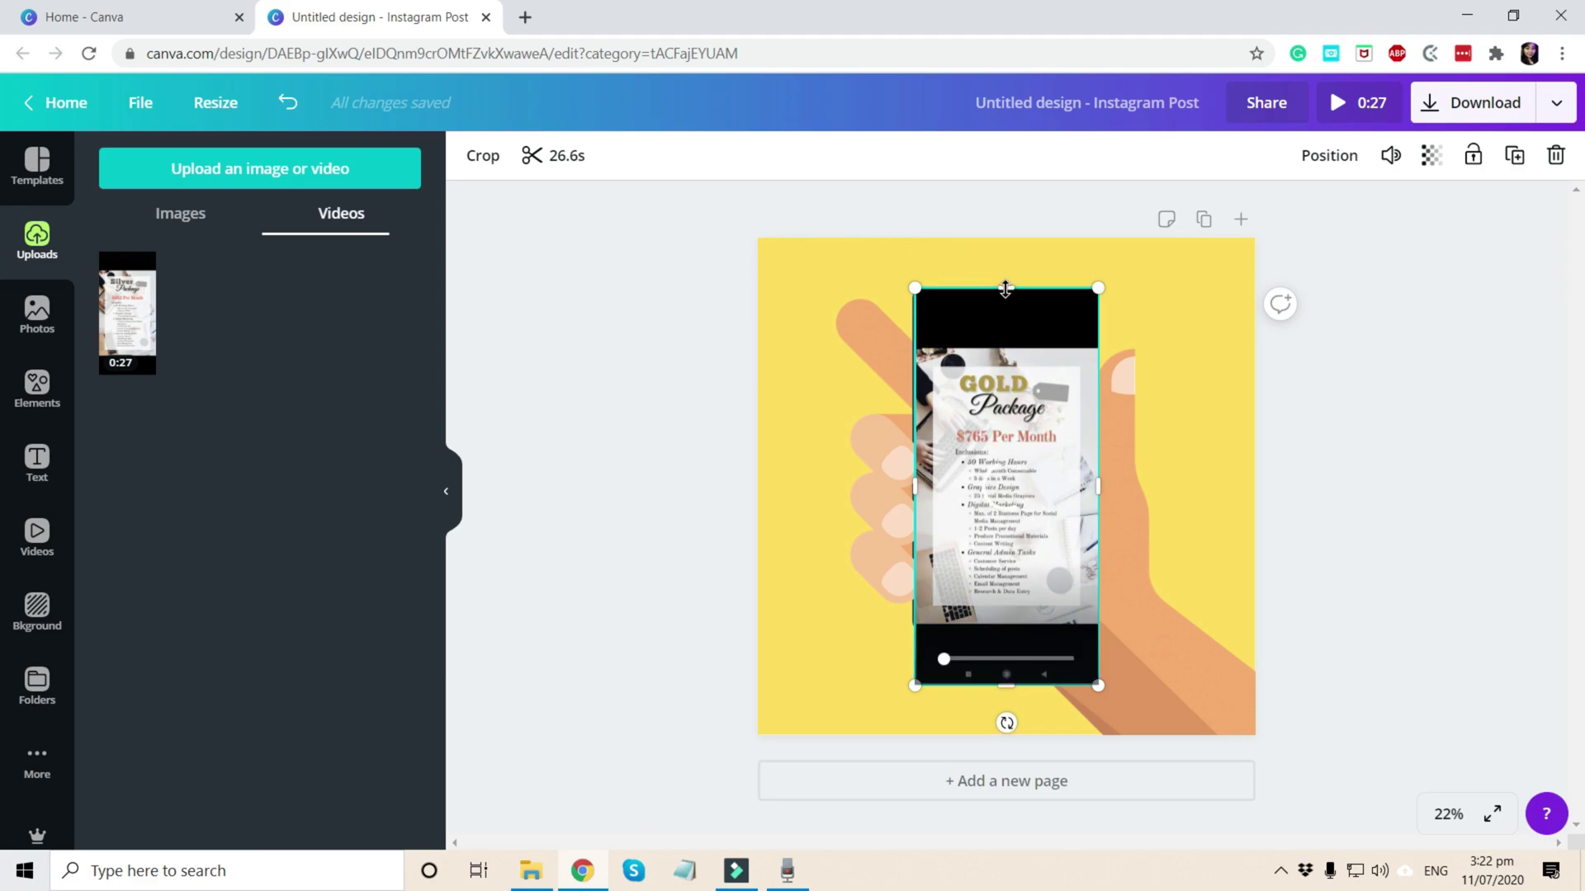
{"action": "left_click_drag", "start_coordinate": [1006, 288], "coordinate": [1006, 341]}
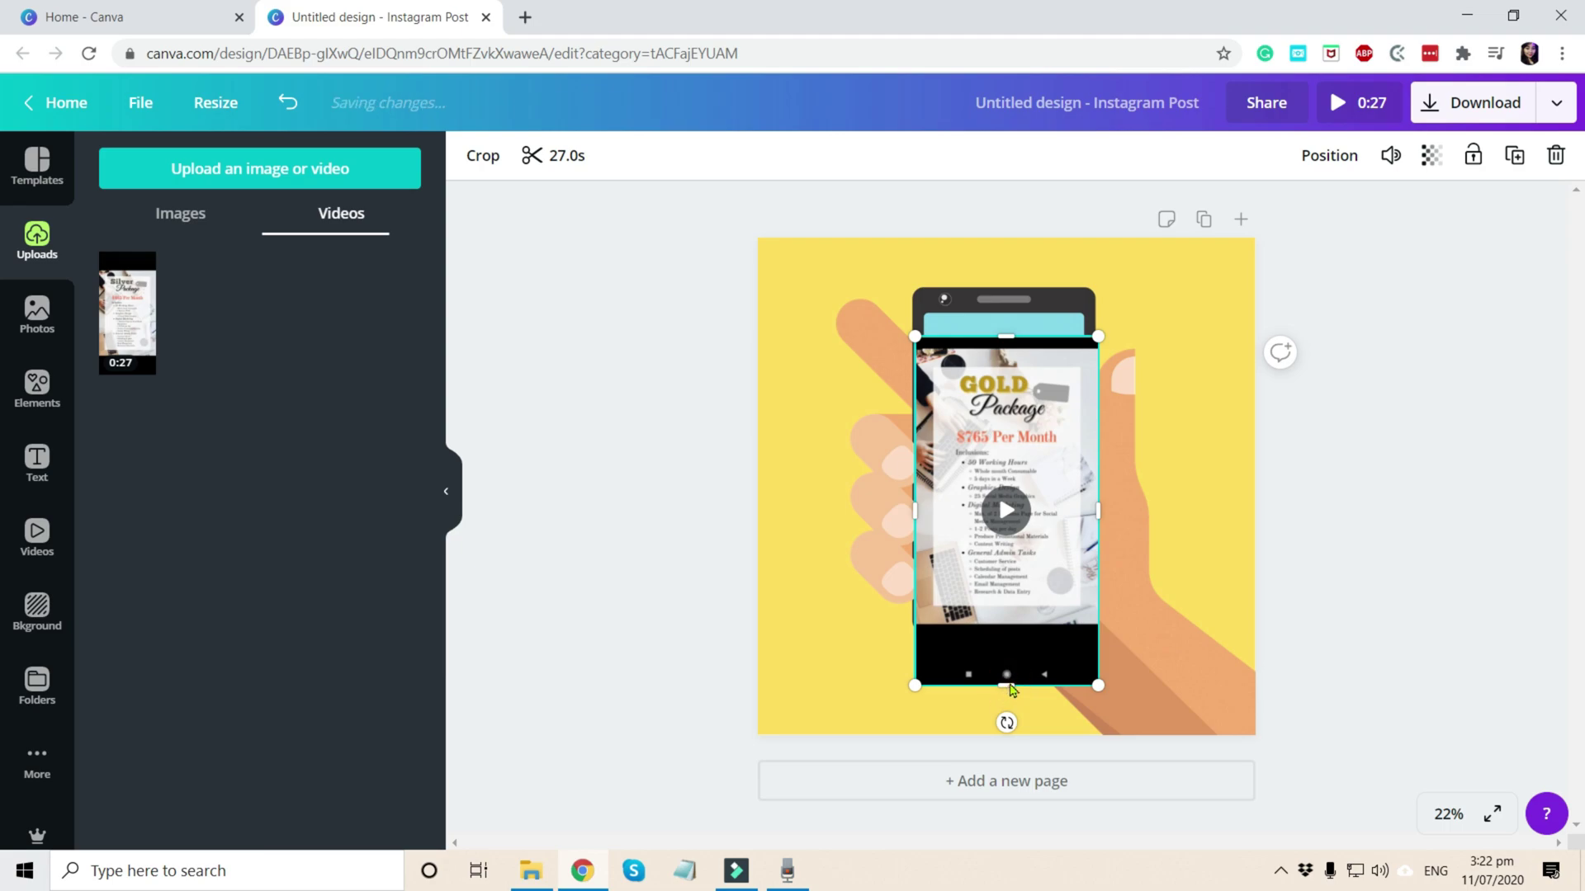
{"action": "left_click_drag", "start_coordinate": [1009, 684], "coordinate": [1007, 633]}
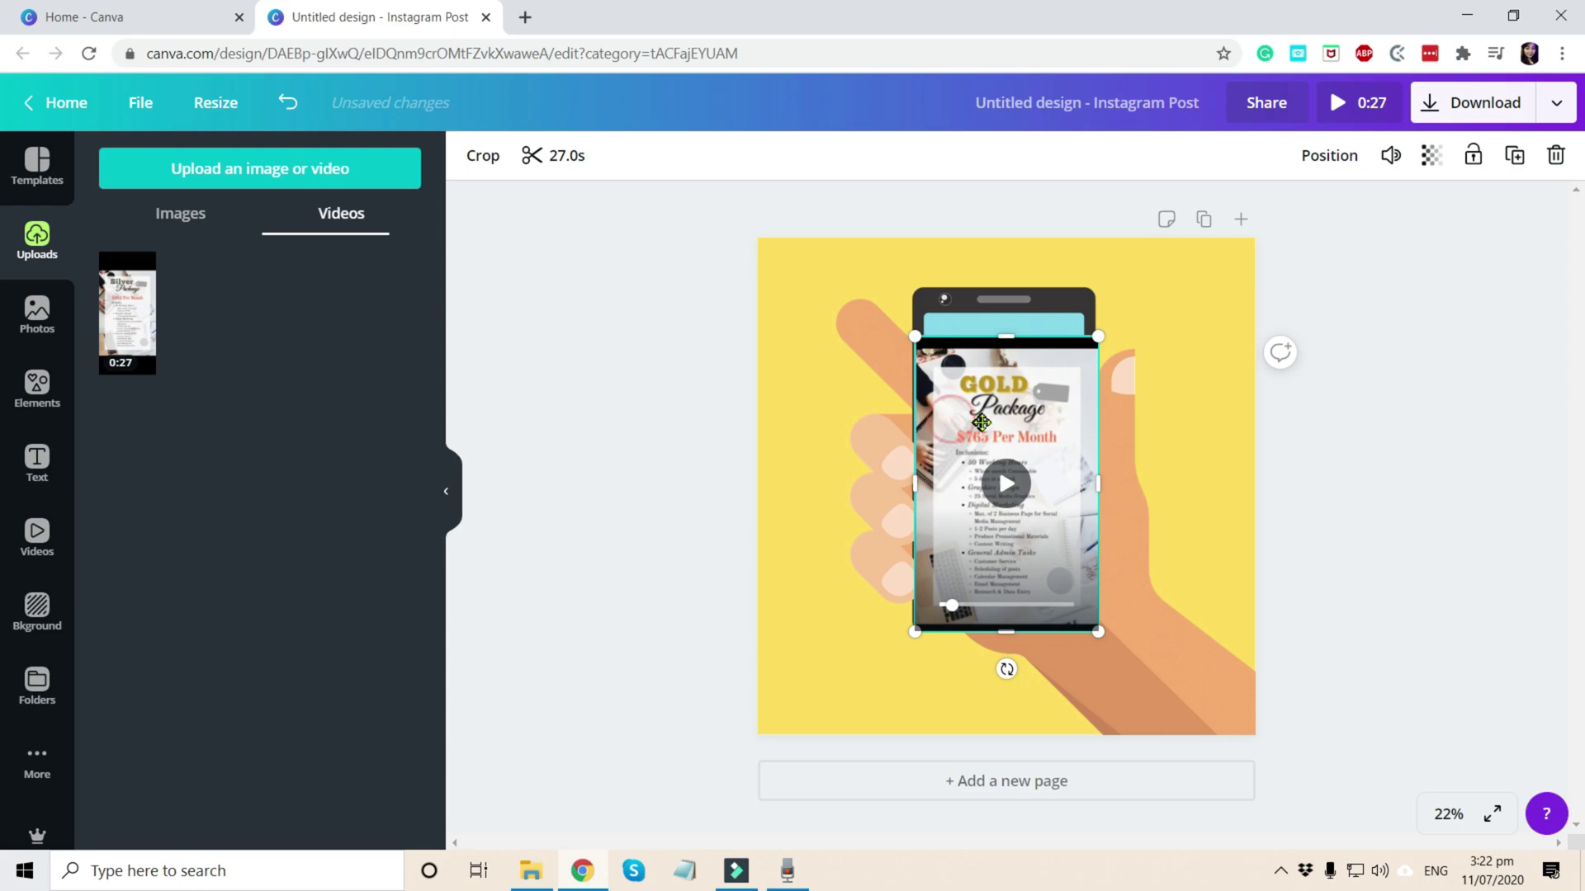
{"action": "mouse_move", "coordinate": [952, 425]}
{"action": "left_mouse_down"}
{"action": "mouse_move", "coordinate": [985, 432]}
{"action": "mouse_move", "coordinate": [978, 400]}
{"action": "mouse_move", "coordinate": [960, 396]}
{"action": "left_mouse_up"}
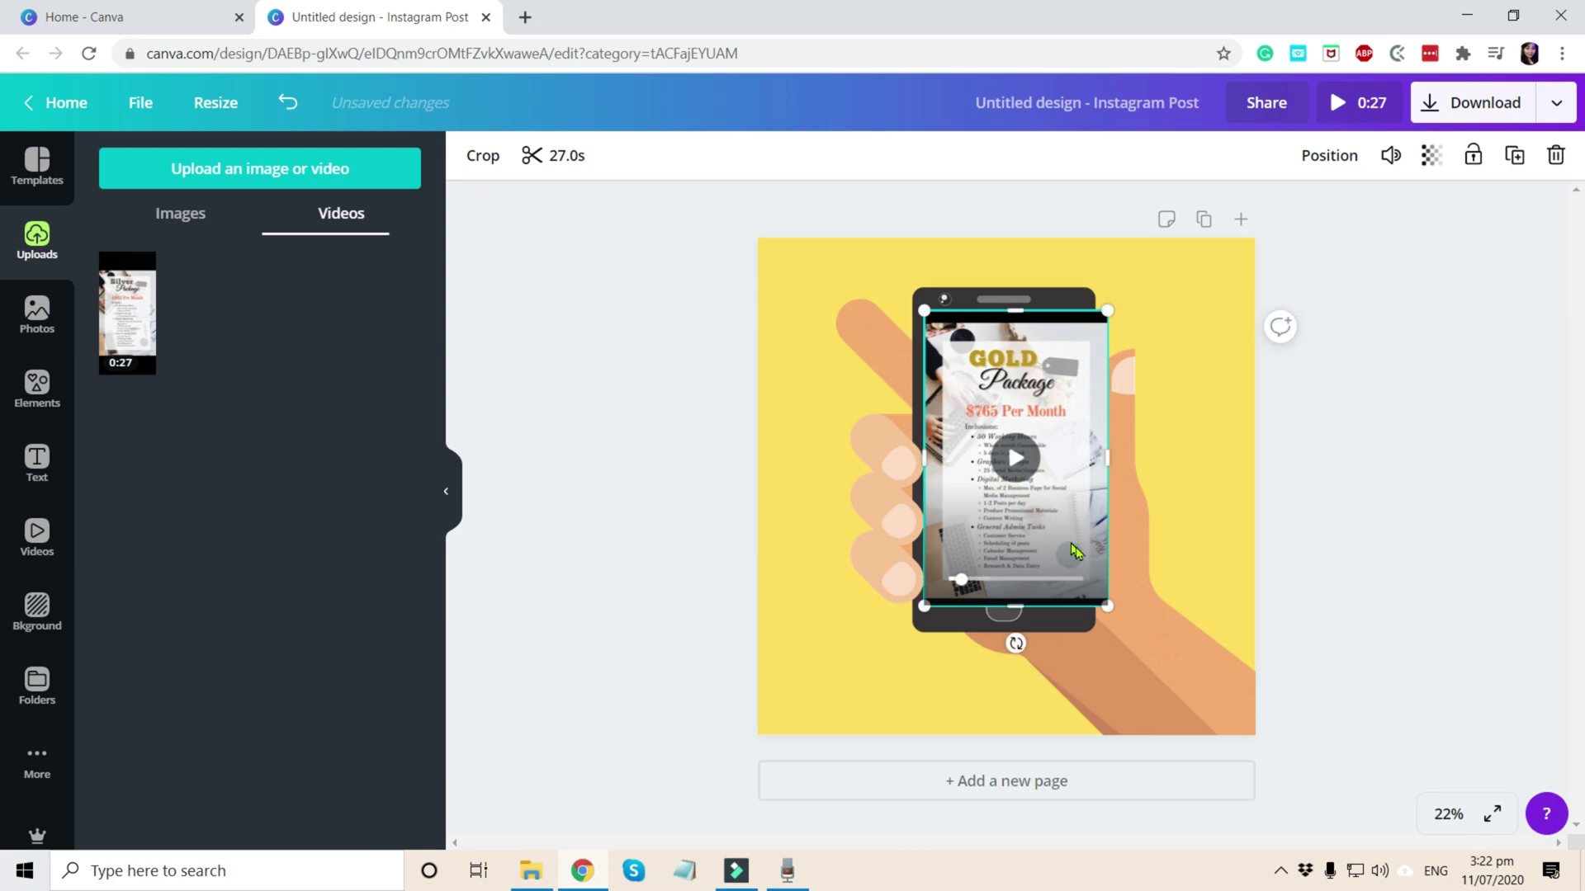
Shrink the video and stretch its bottom so it fits the phone screen exactly.
{"action": "left_click_drag", "start_coordinate": [1107, 607], "coordinate": [1086, 589]}
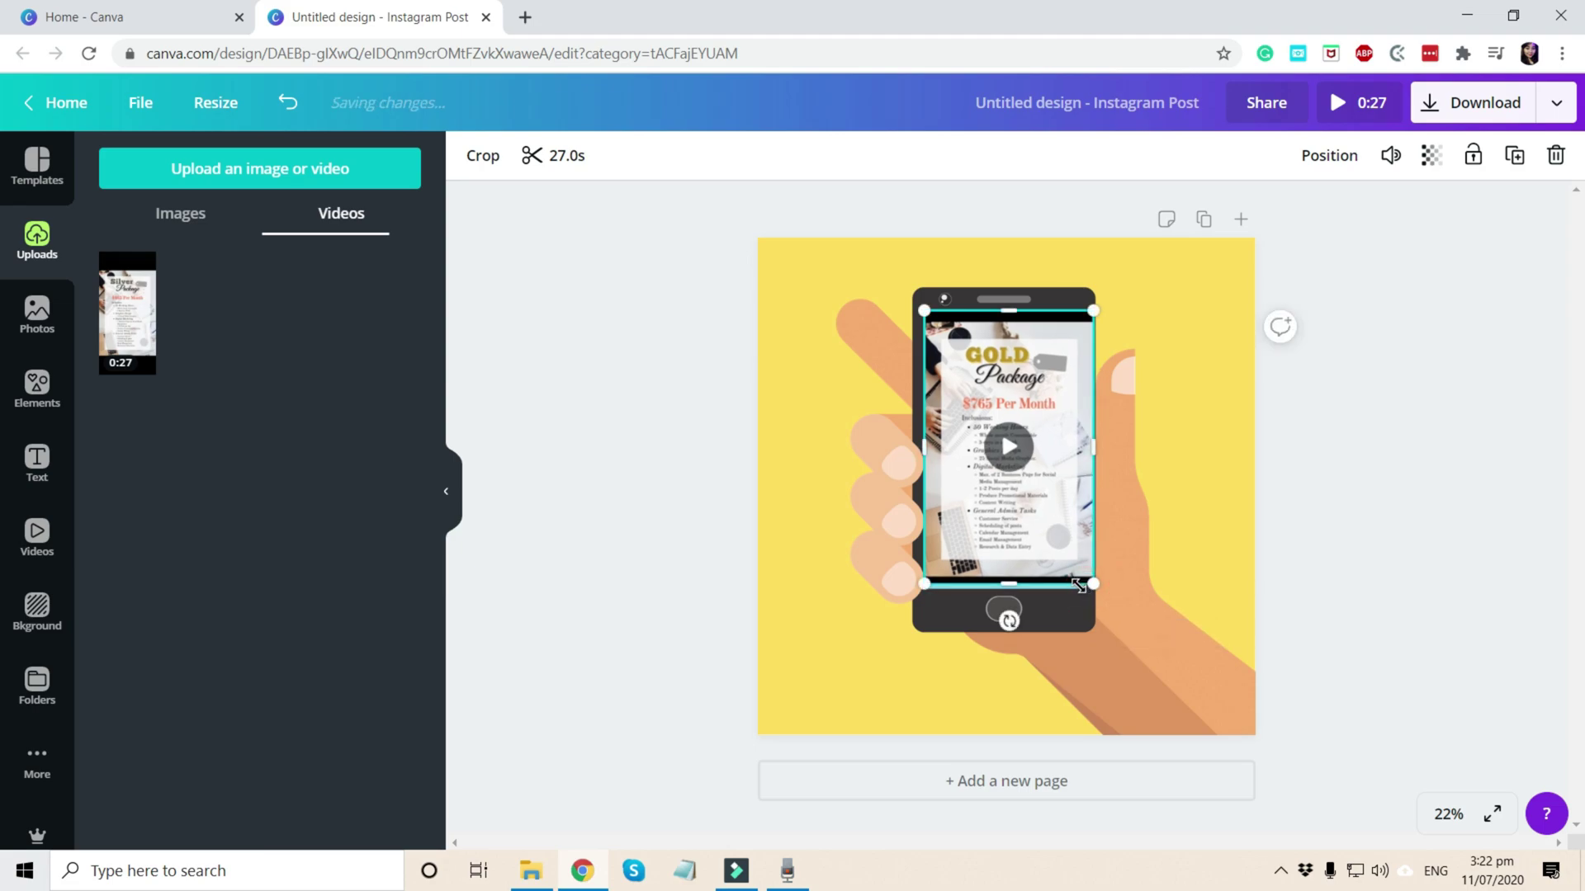
{"action": "left_click_drag", "start_coordinate": [1079, 586], "coordinate": [1072, 580]}
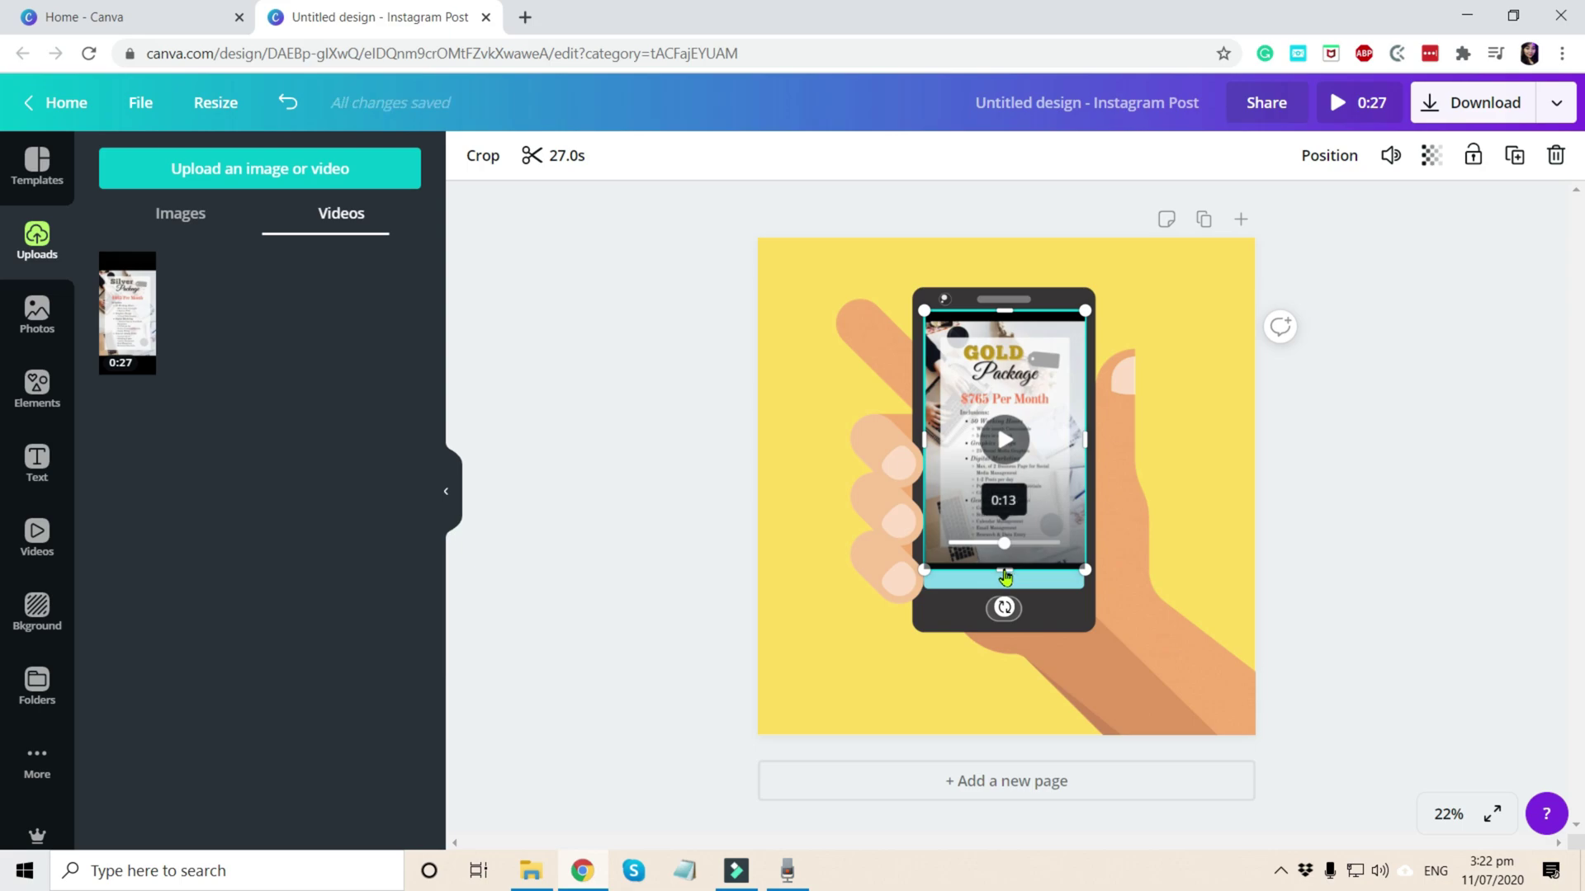
{"action": "left_click_drag", "start_coordinate": [1003, 583], "coordinate": [1003, 598]}
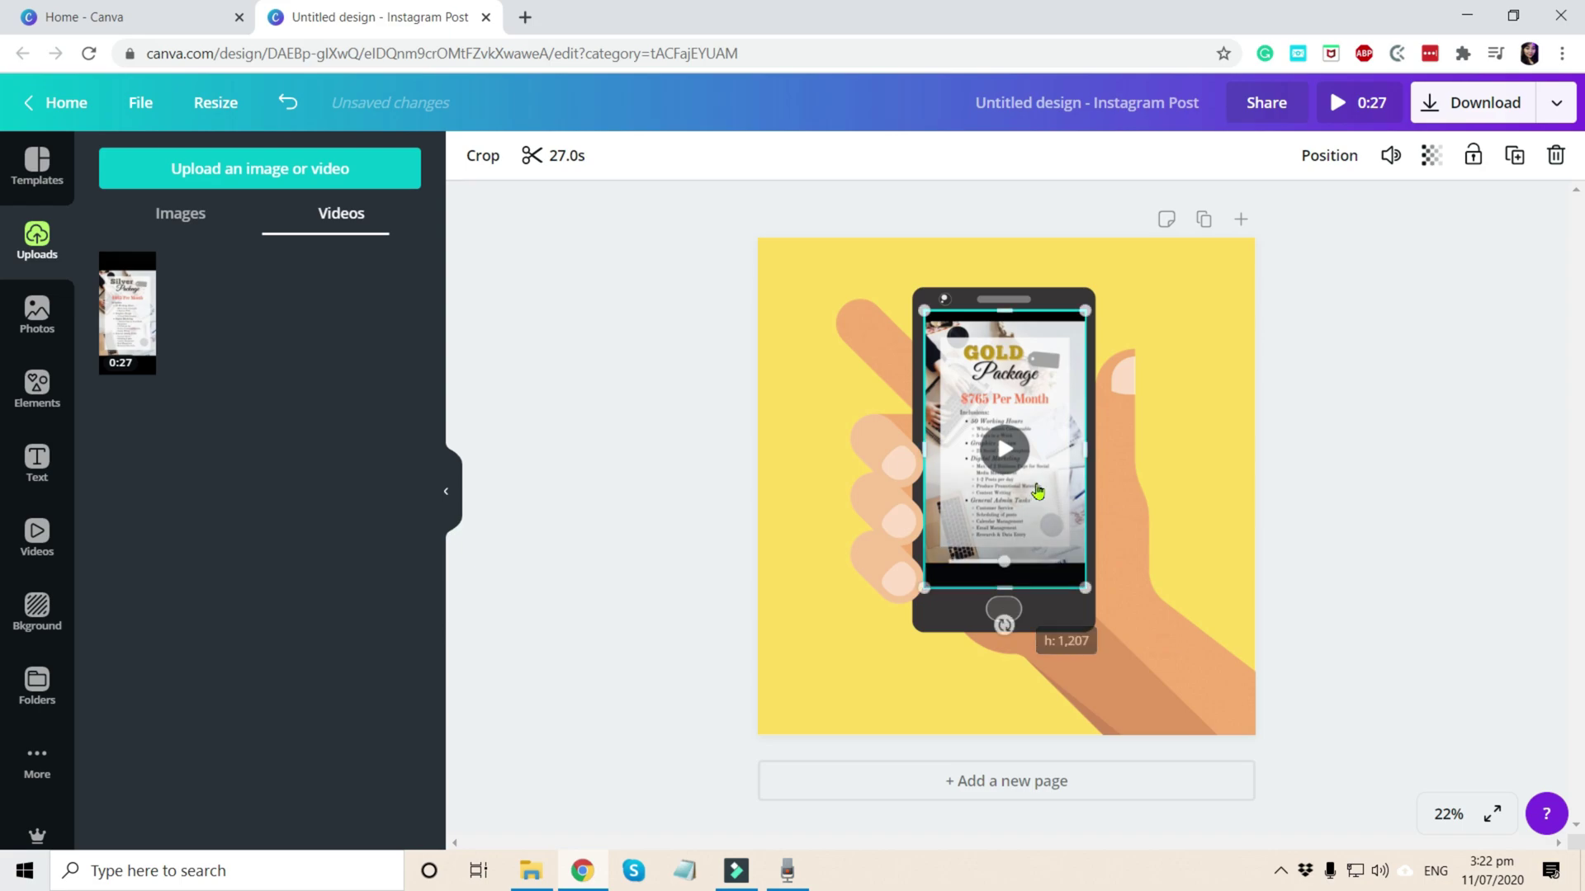
{"action": "left_click", "coordinate": [1326, 459]}
{"action": "left_click", "coordinate": [1042, 441]}
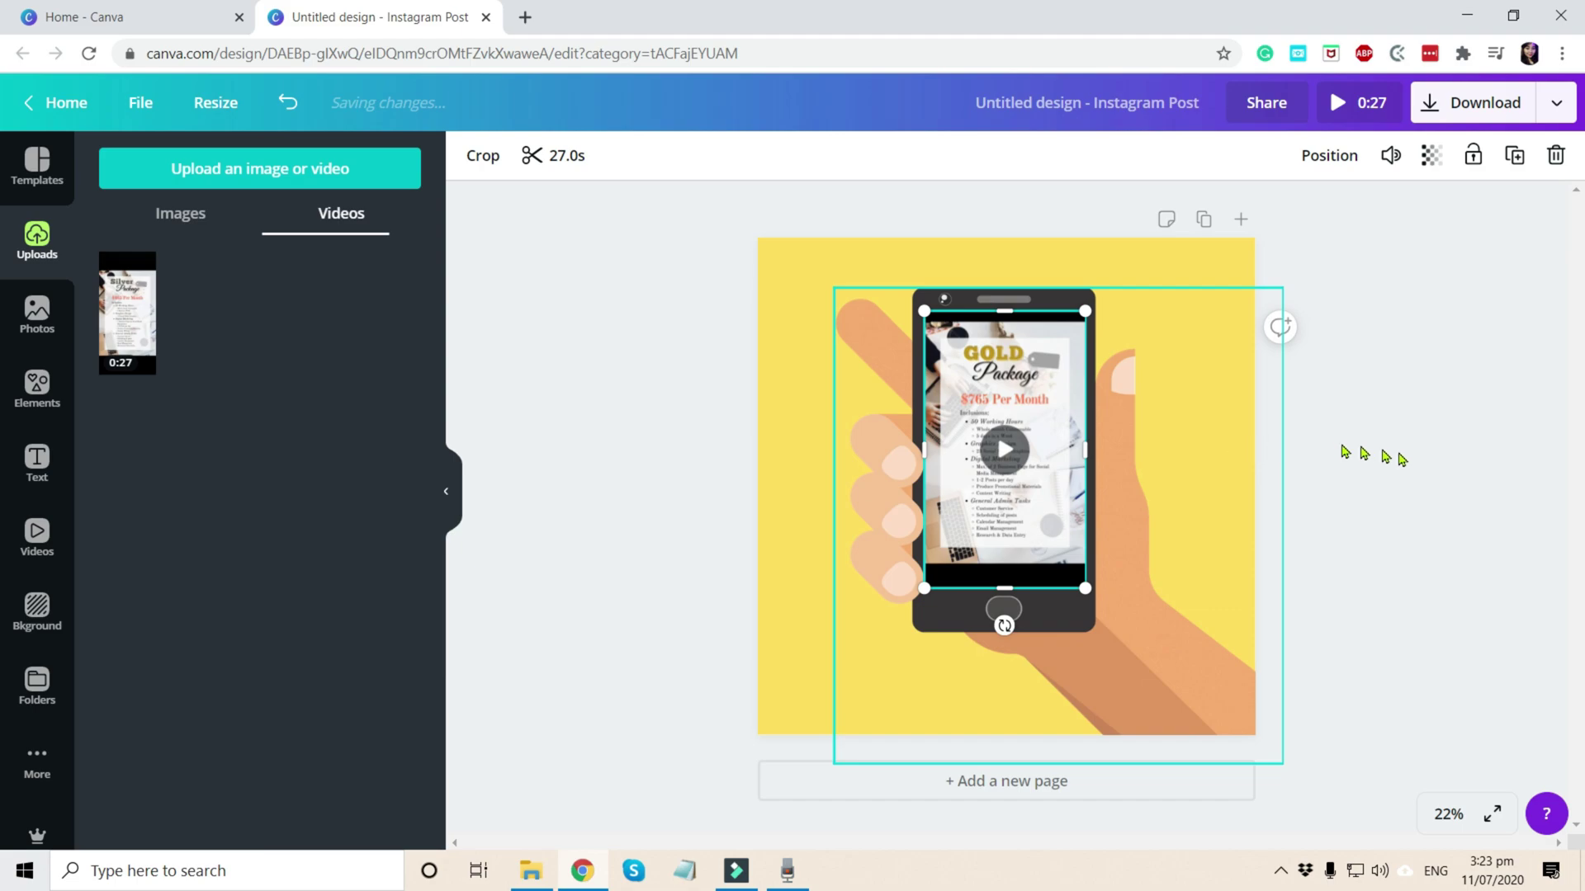
{"action": "left_click", "coordinate": [1440, 465]}
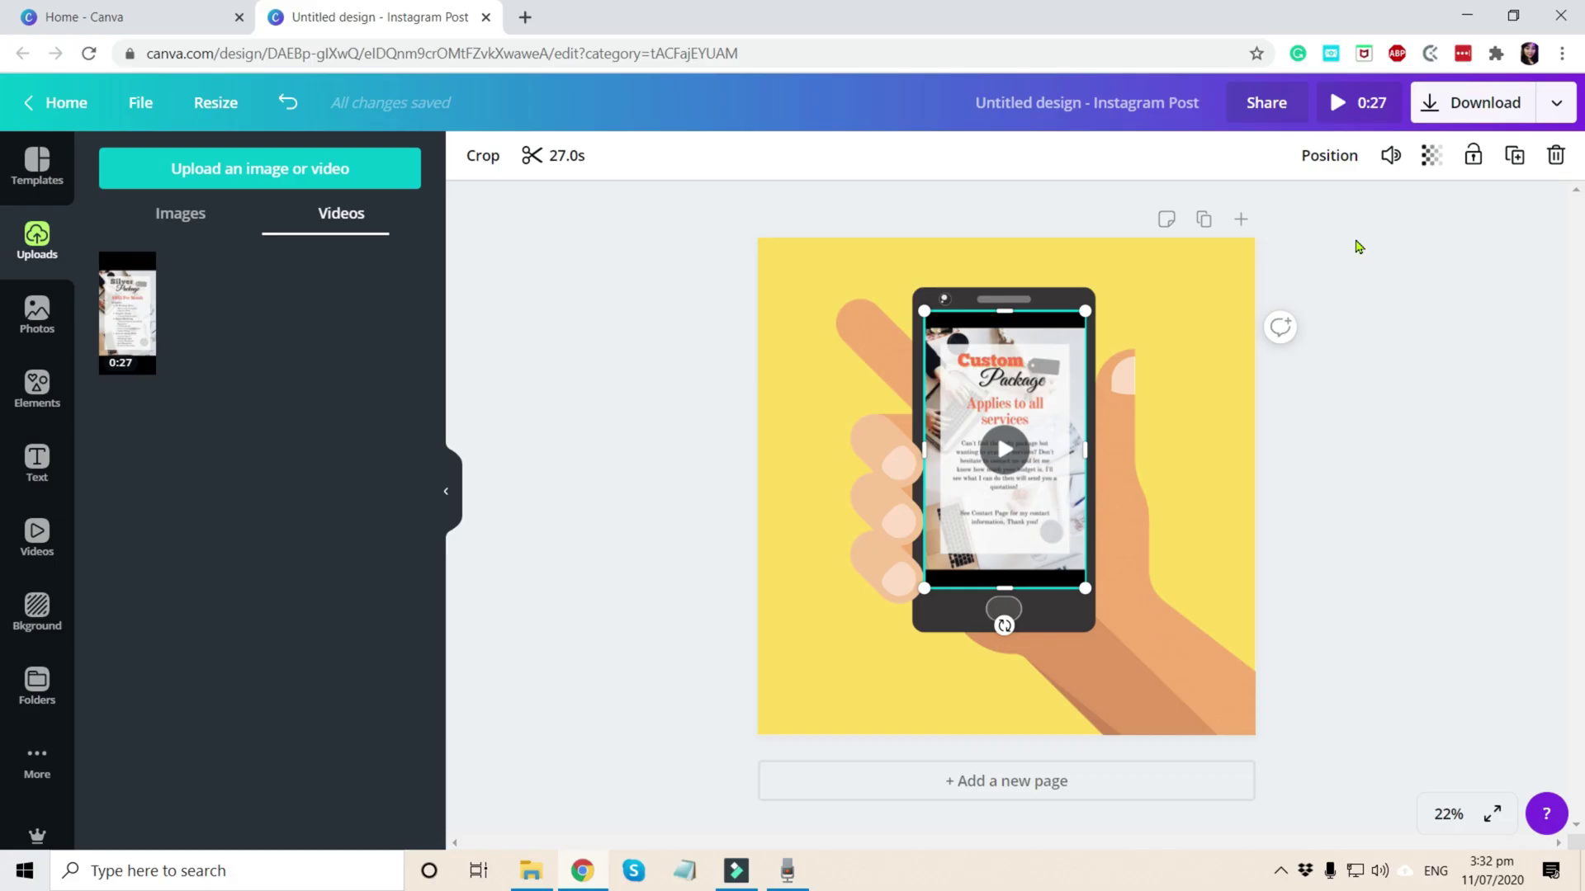
{"action": "left_click", "coordinate": [1354, 239]}
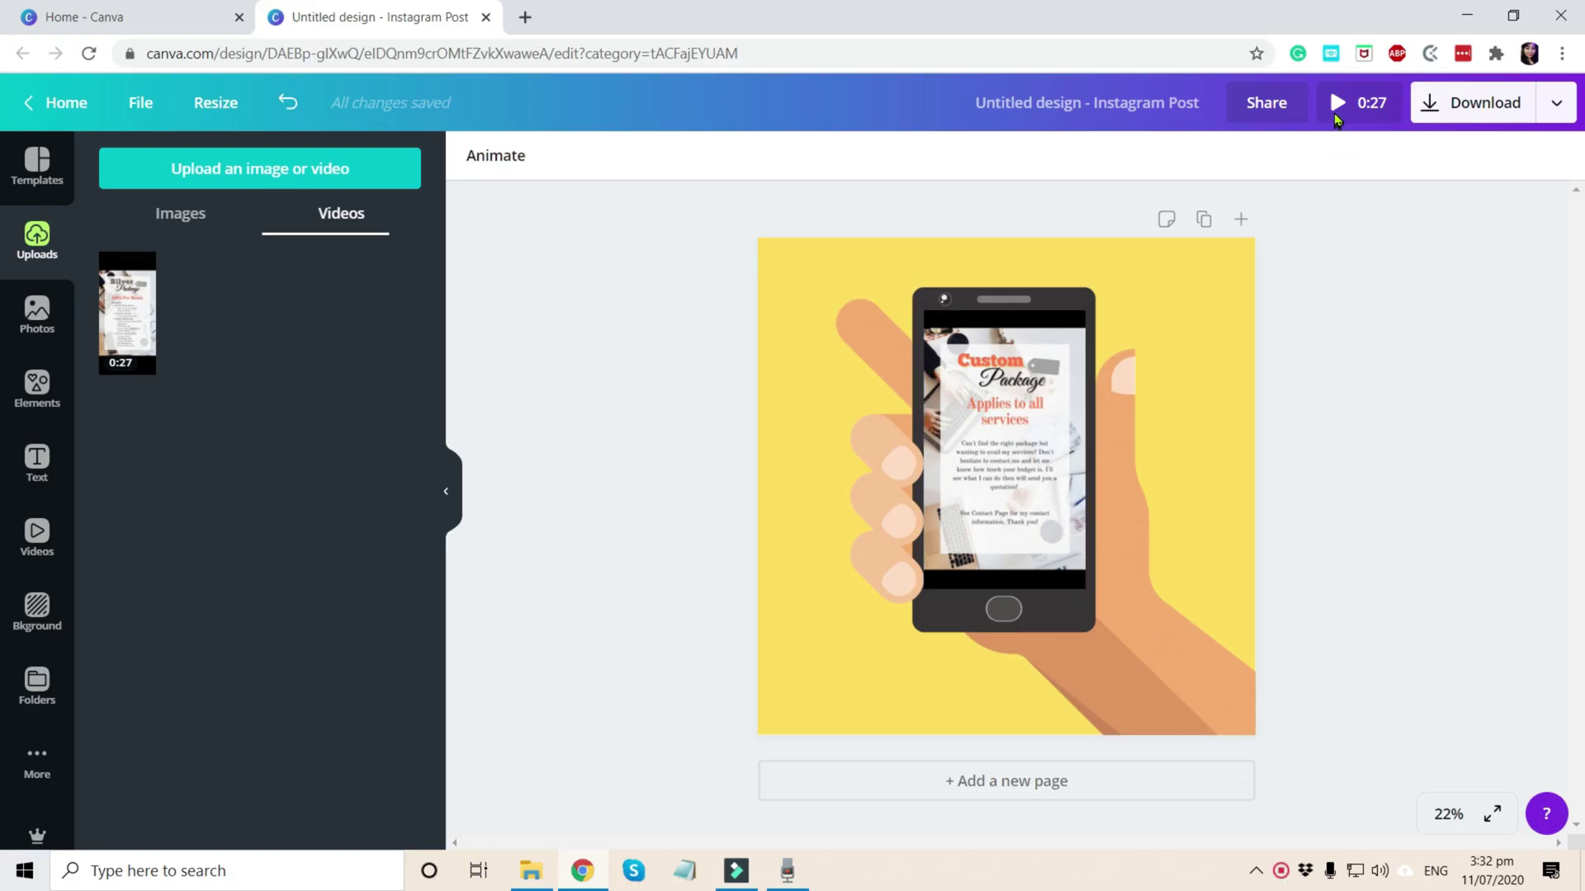
{"action": "left_click", "coordinate": [1337, 108]}
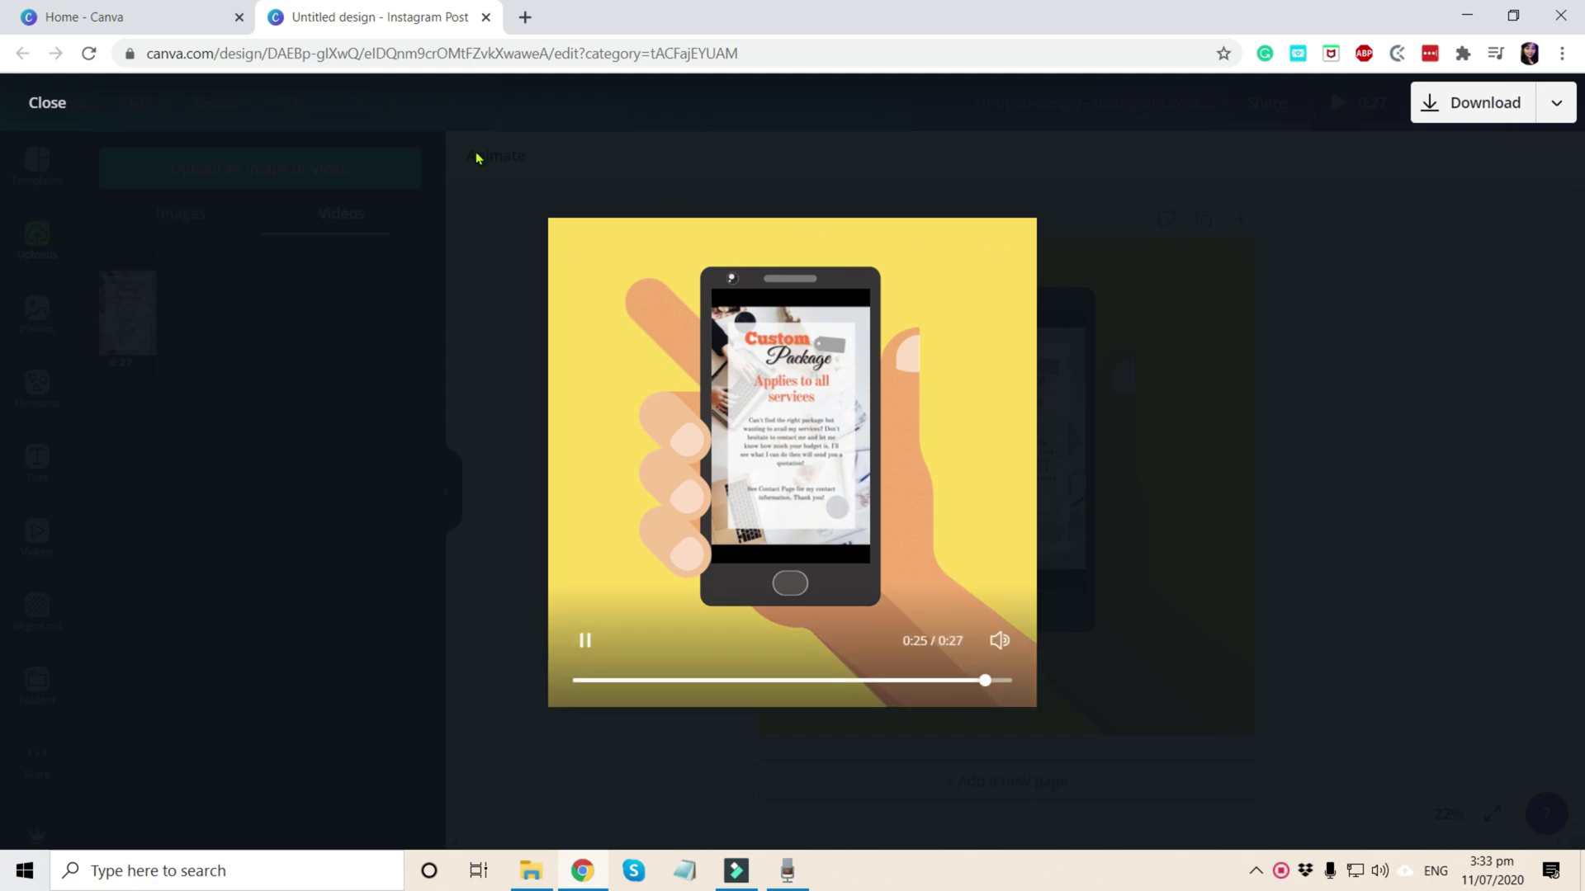
{"action": "left_click", "coordinate": [43, 97]}
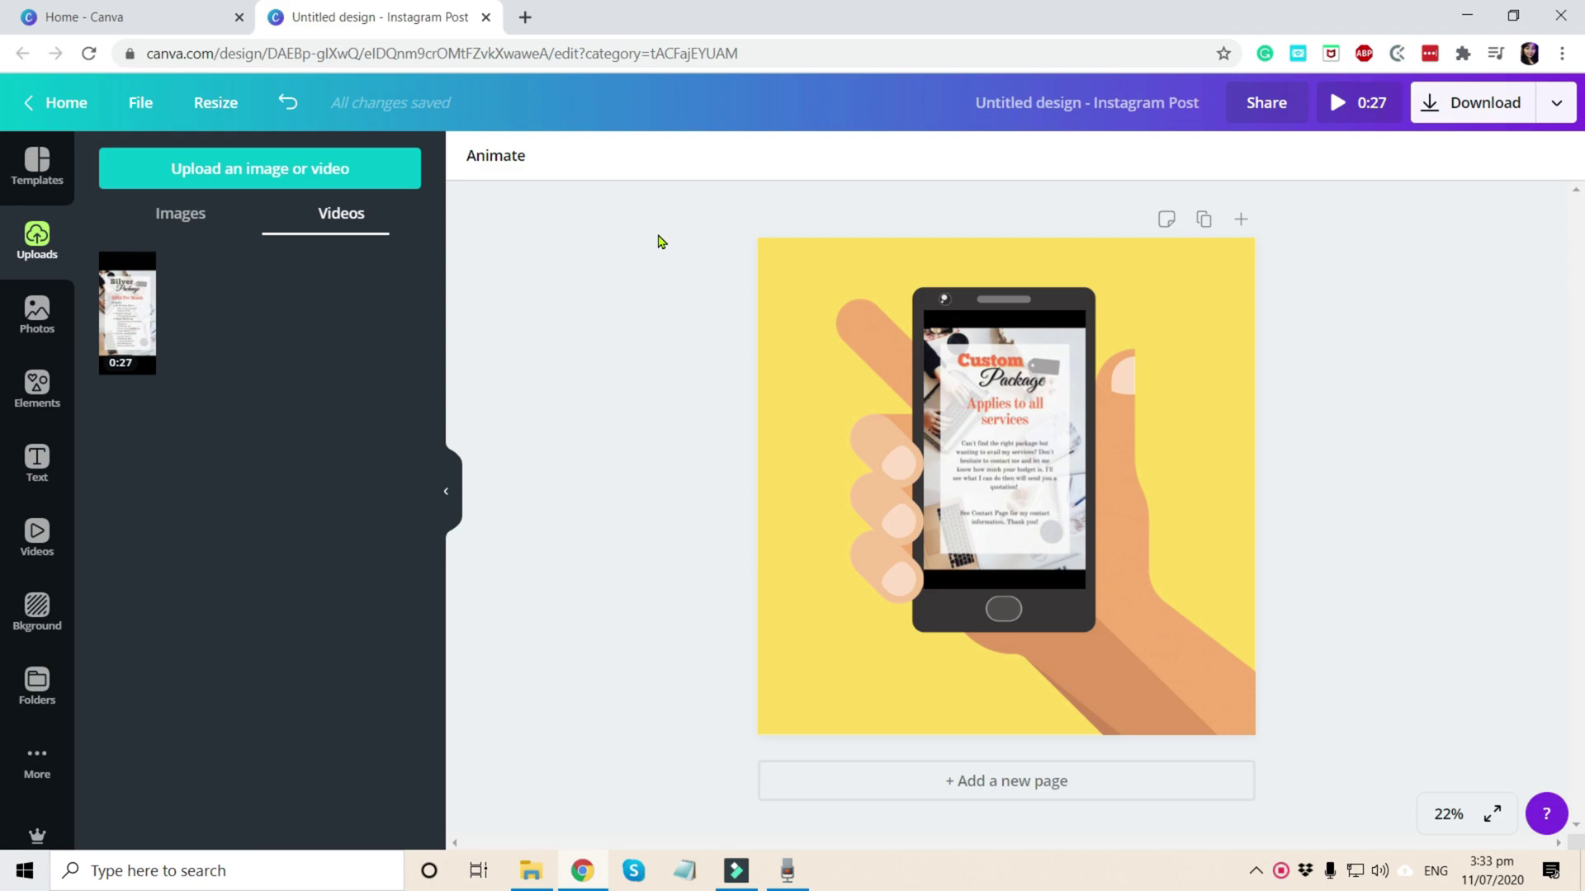
{"action": "left_click", "coordinate": [779, 272]}
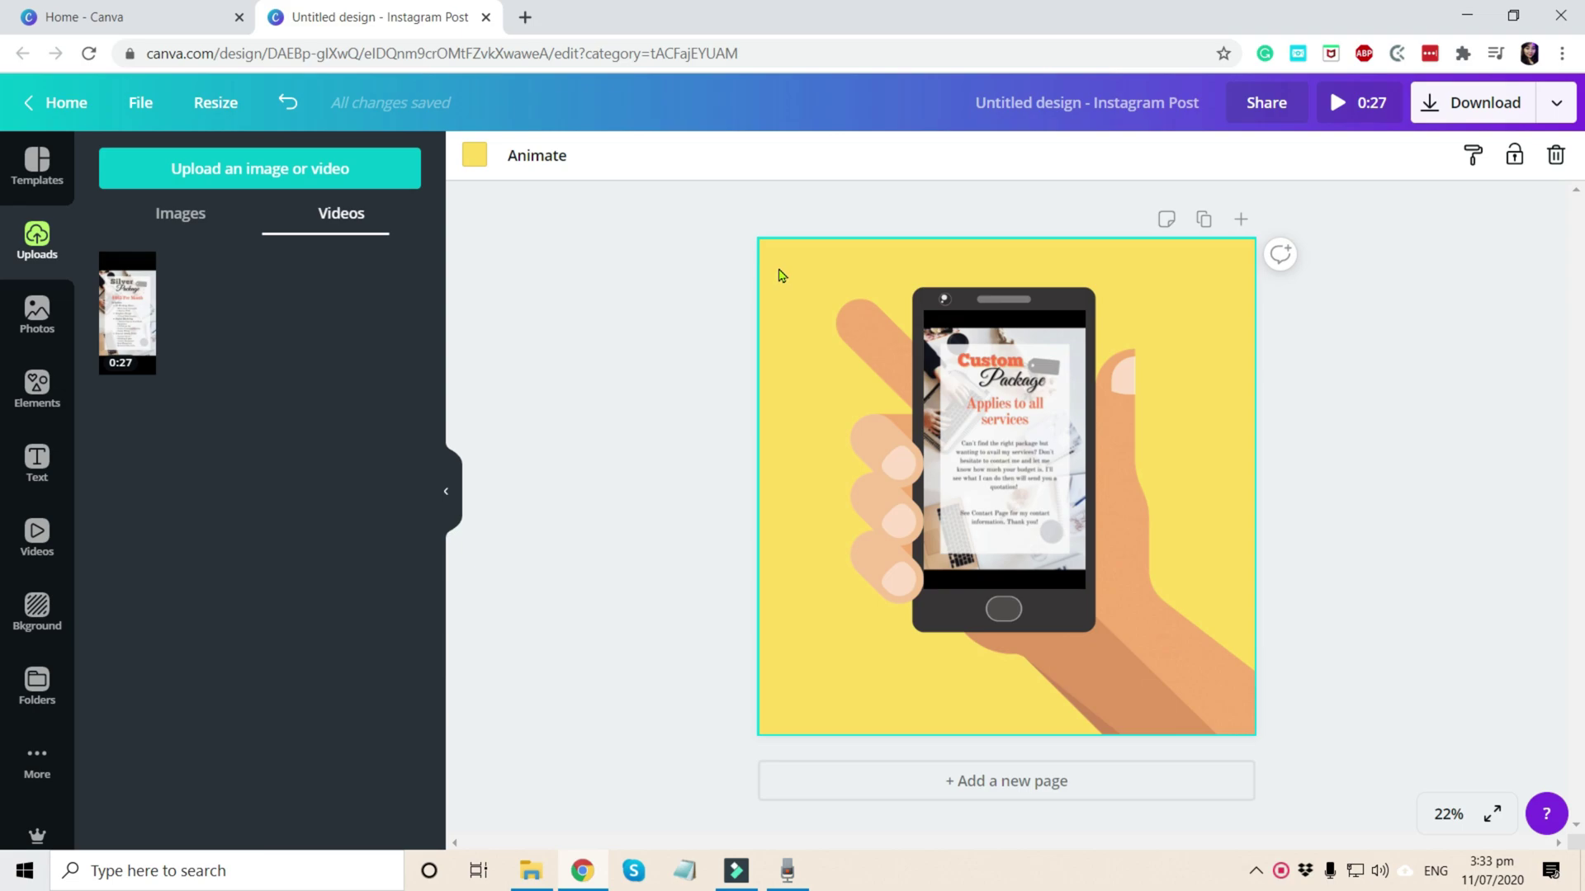
{"action": "left_click", "coordinate": [880, 475]}
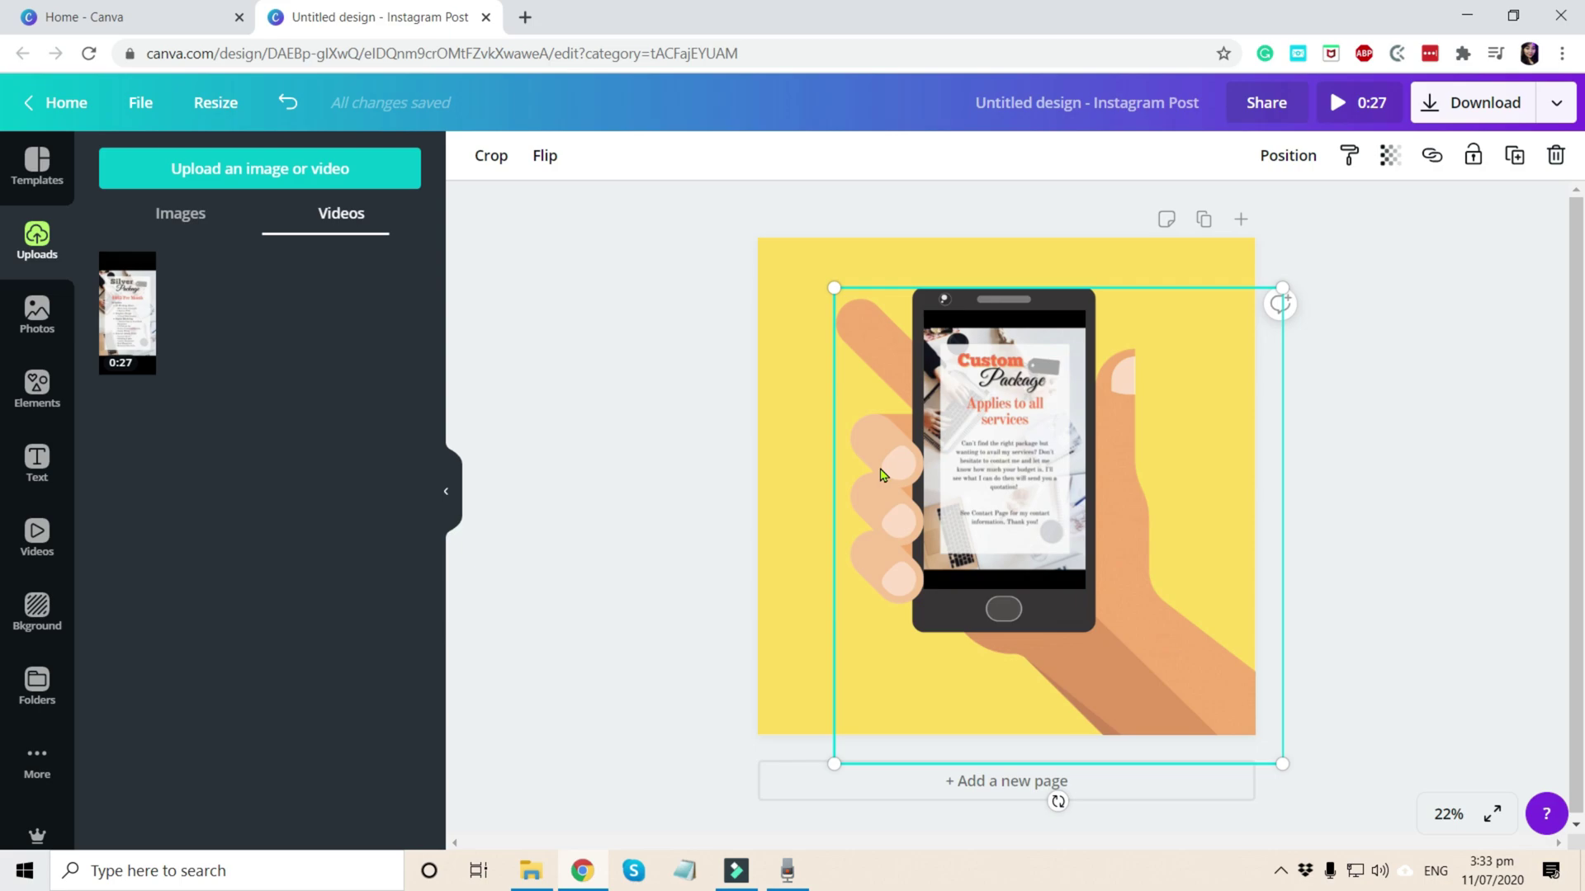
{"action": "left_click", "coordinate": [37, 388]}
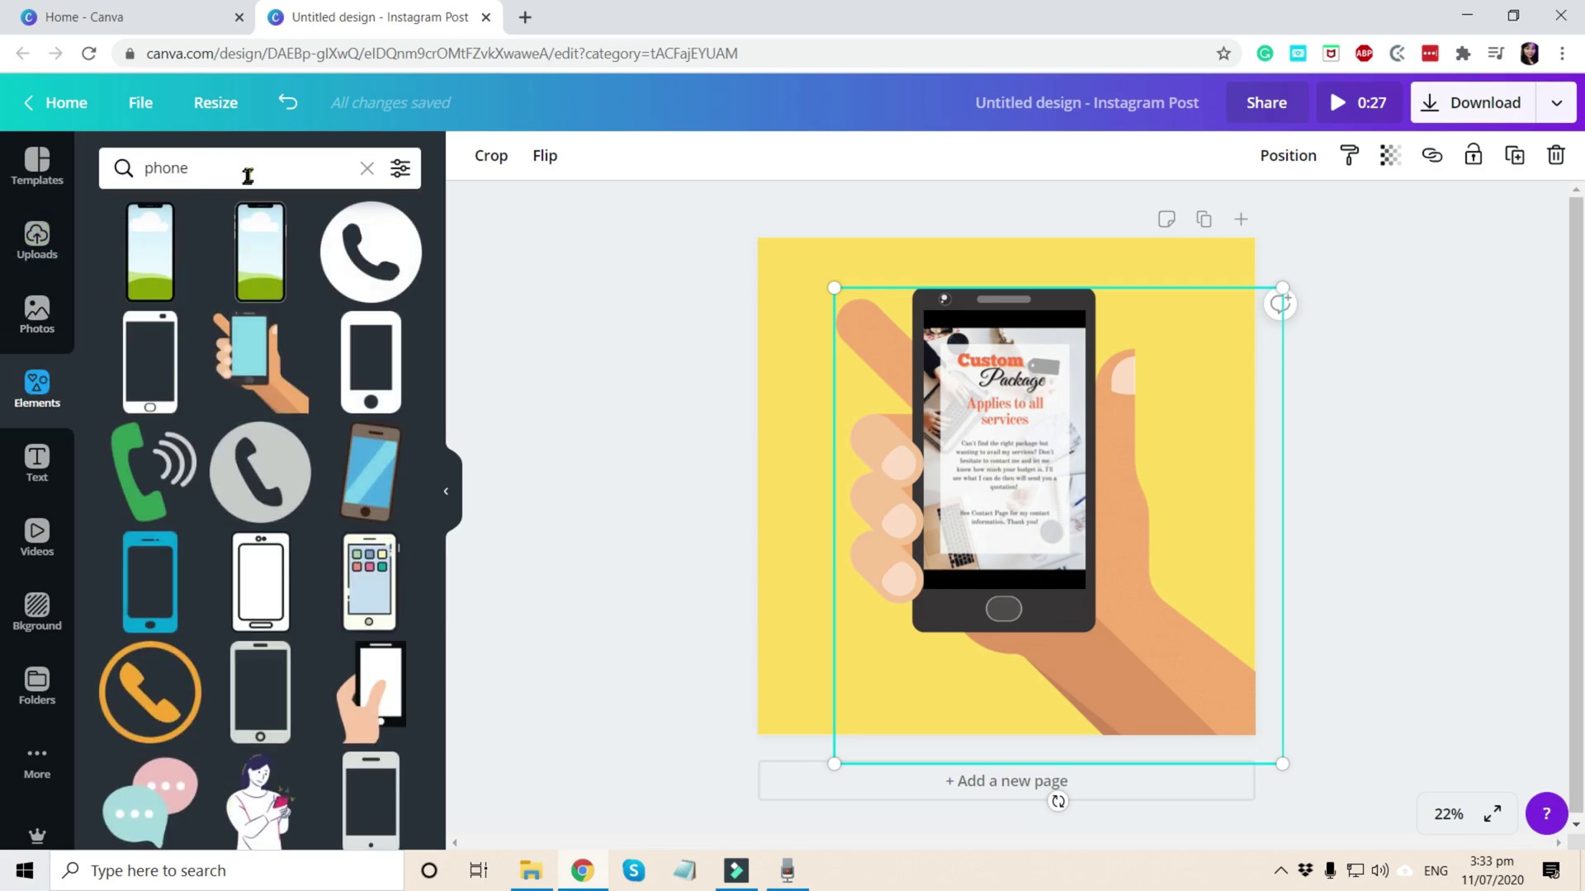
{"action": "left_click", "coordinate": [977, 426]}
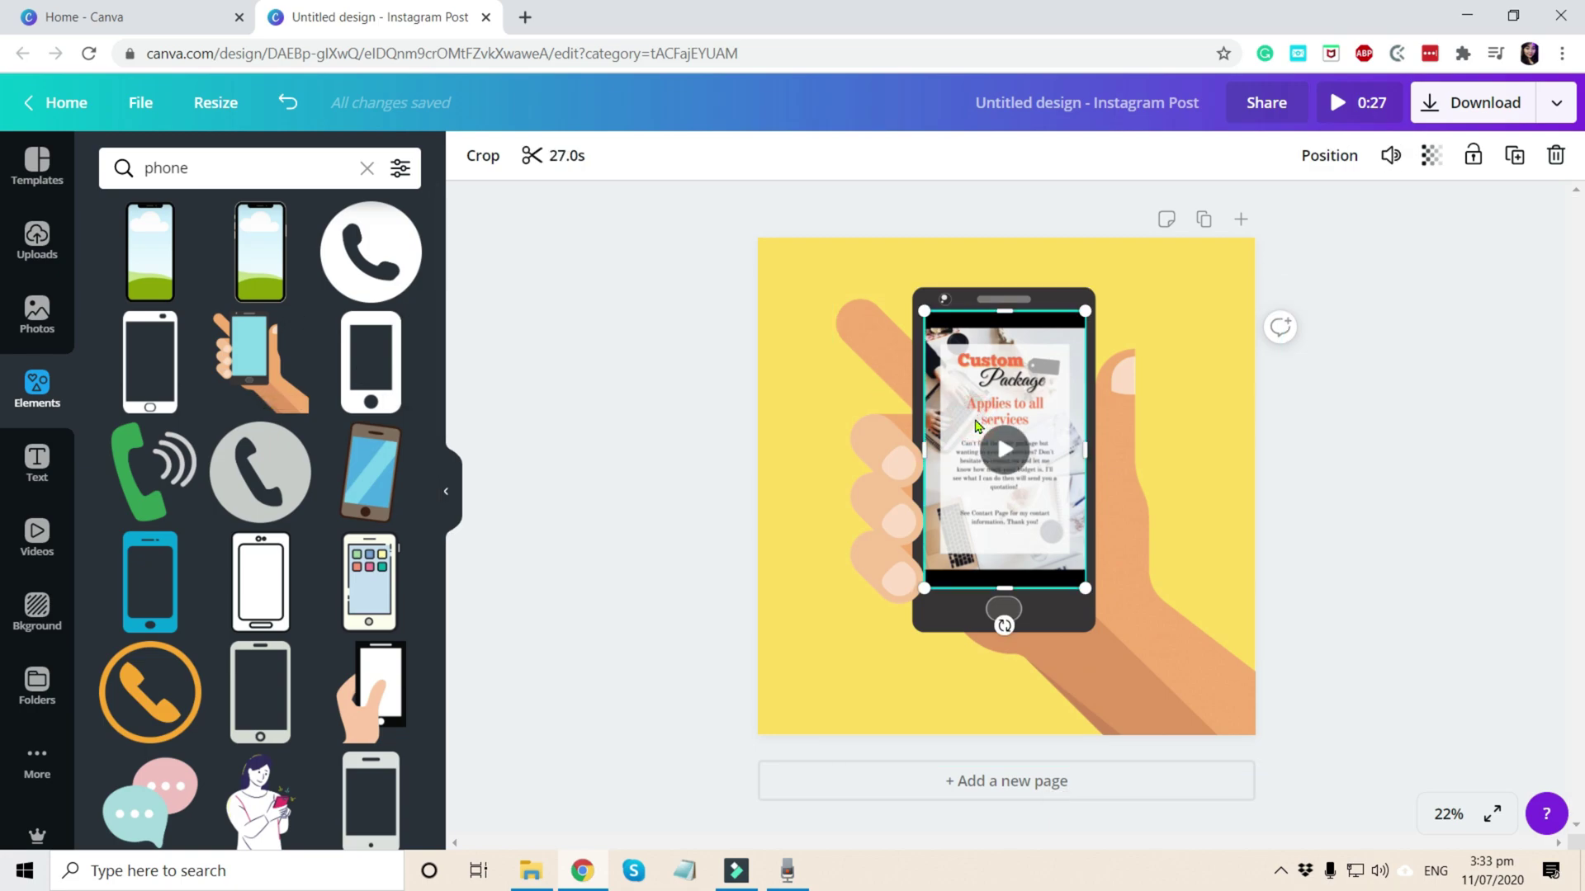
{"action": "left_click", "coordinate": [37, 240]}
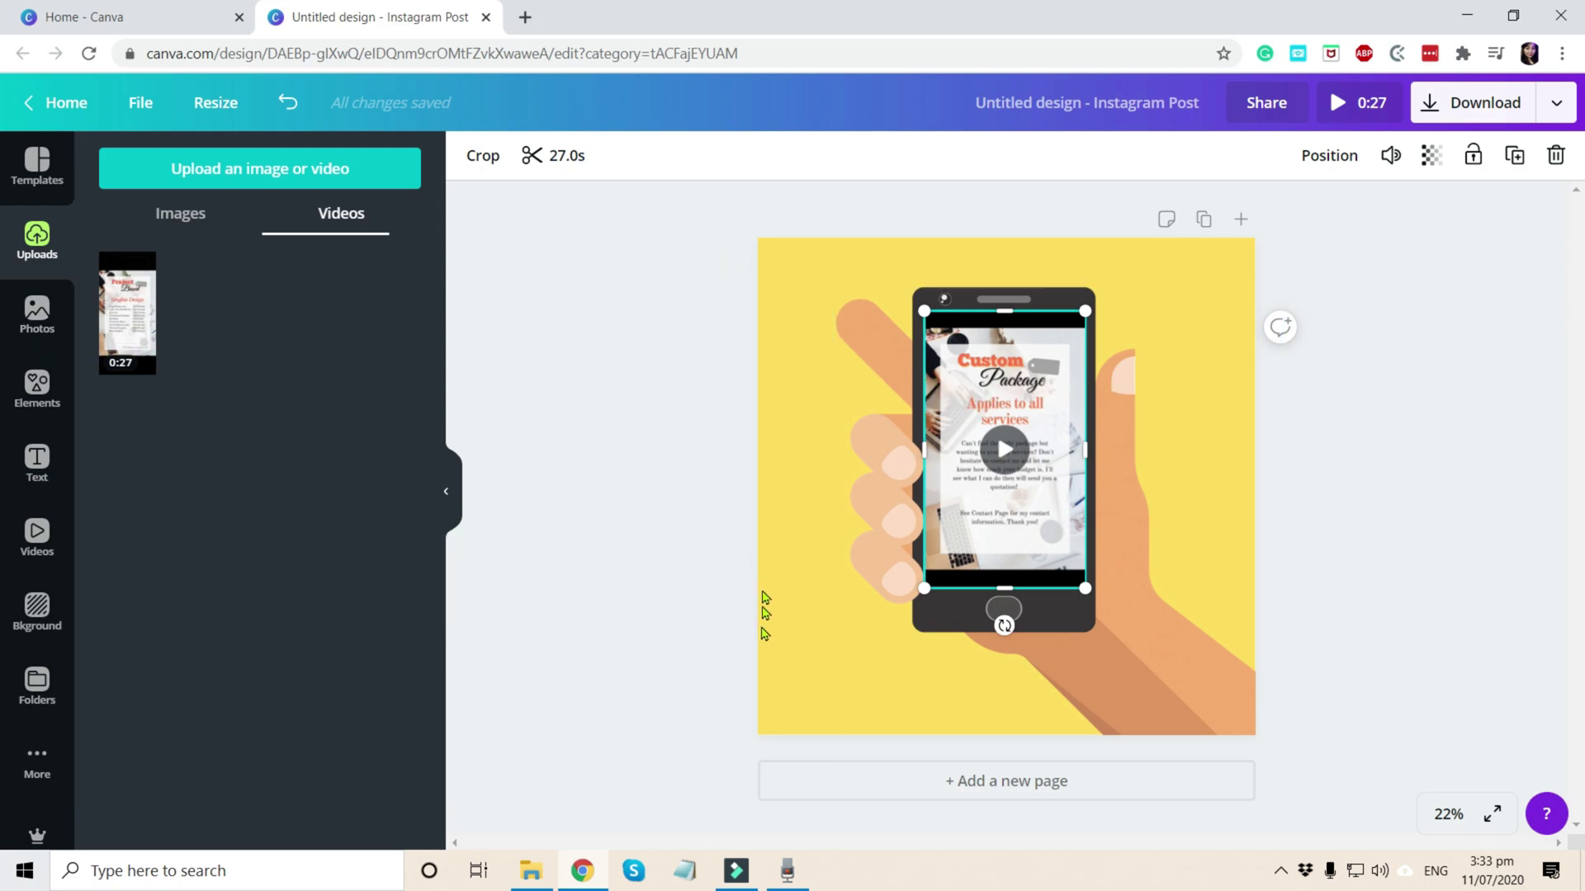
{"action": "left_click", "coordinate": [1312, 254]}
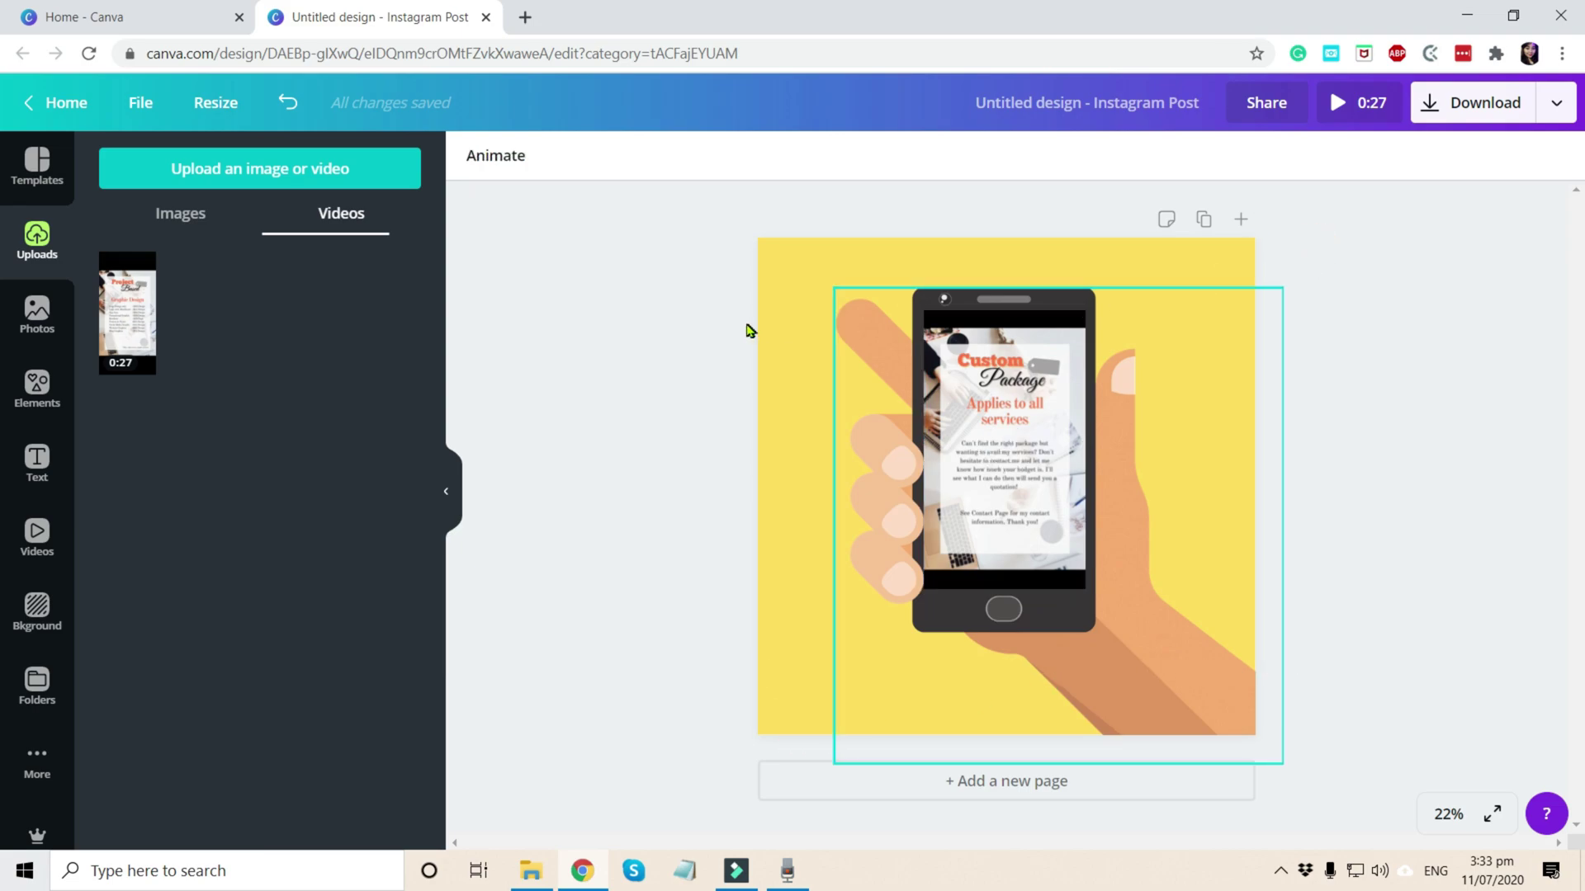
{"action": "left_click", "coordinate": [793, 293]}
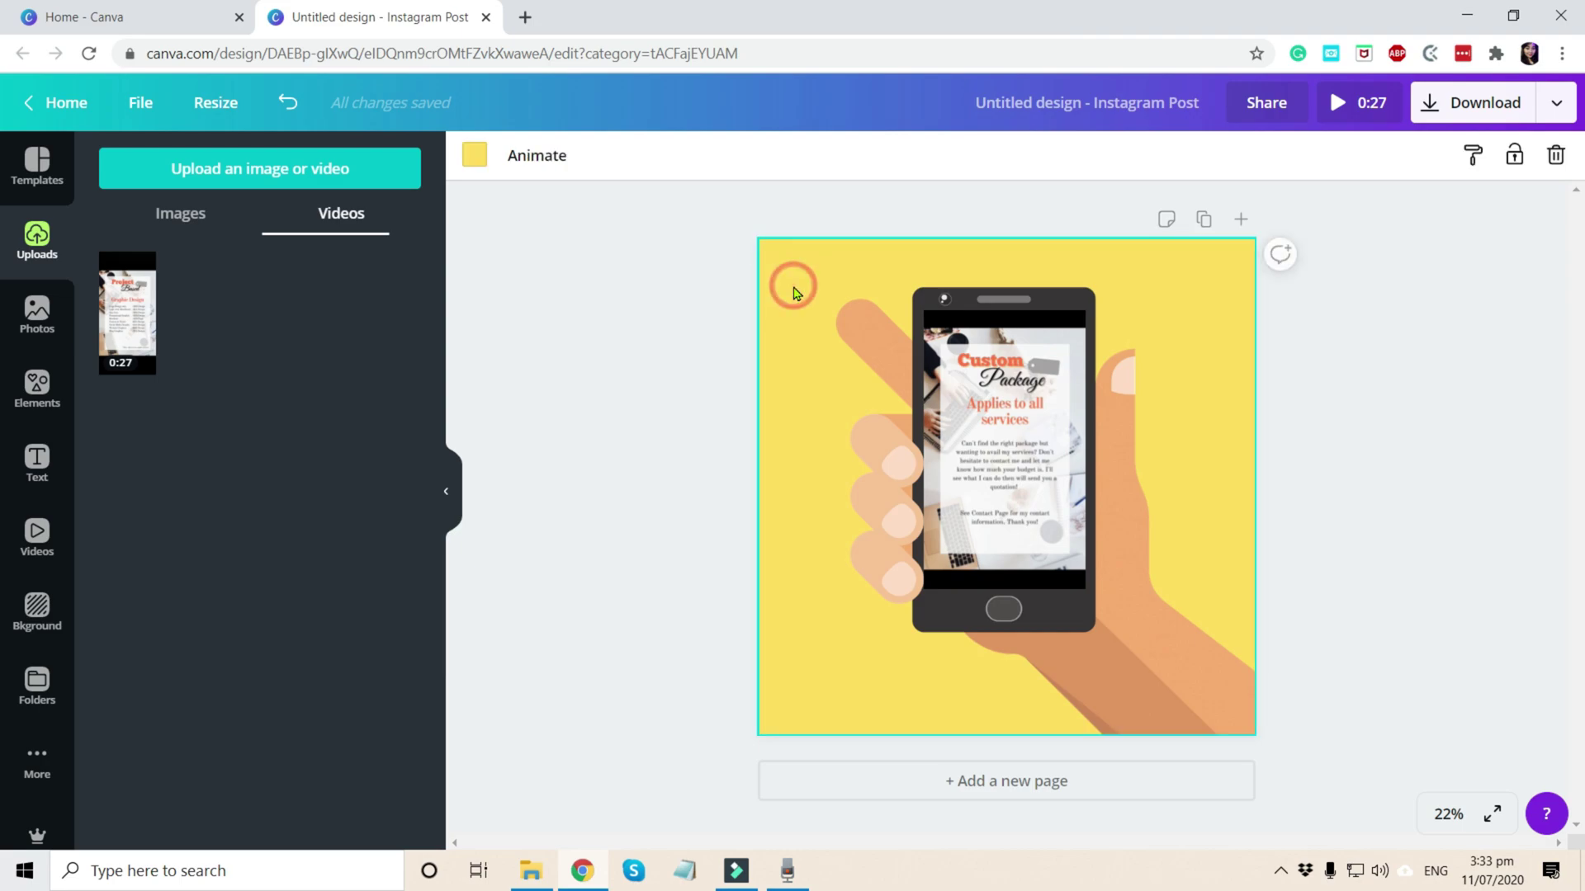
{"action": "left_click", "coordinate": [856, 320]}
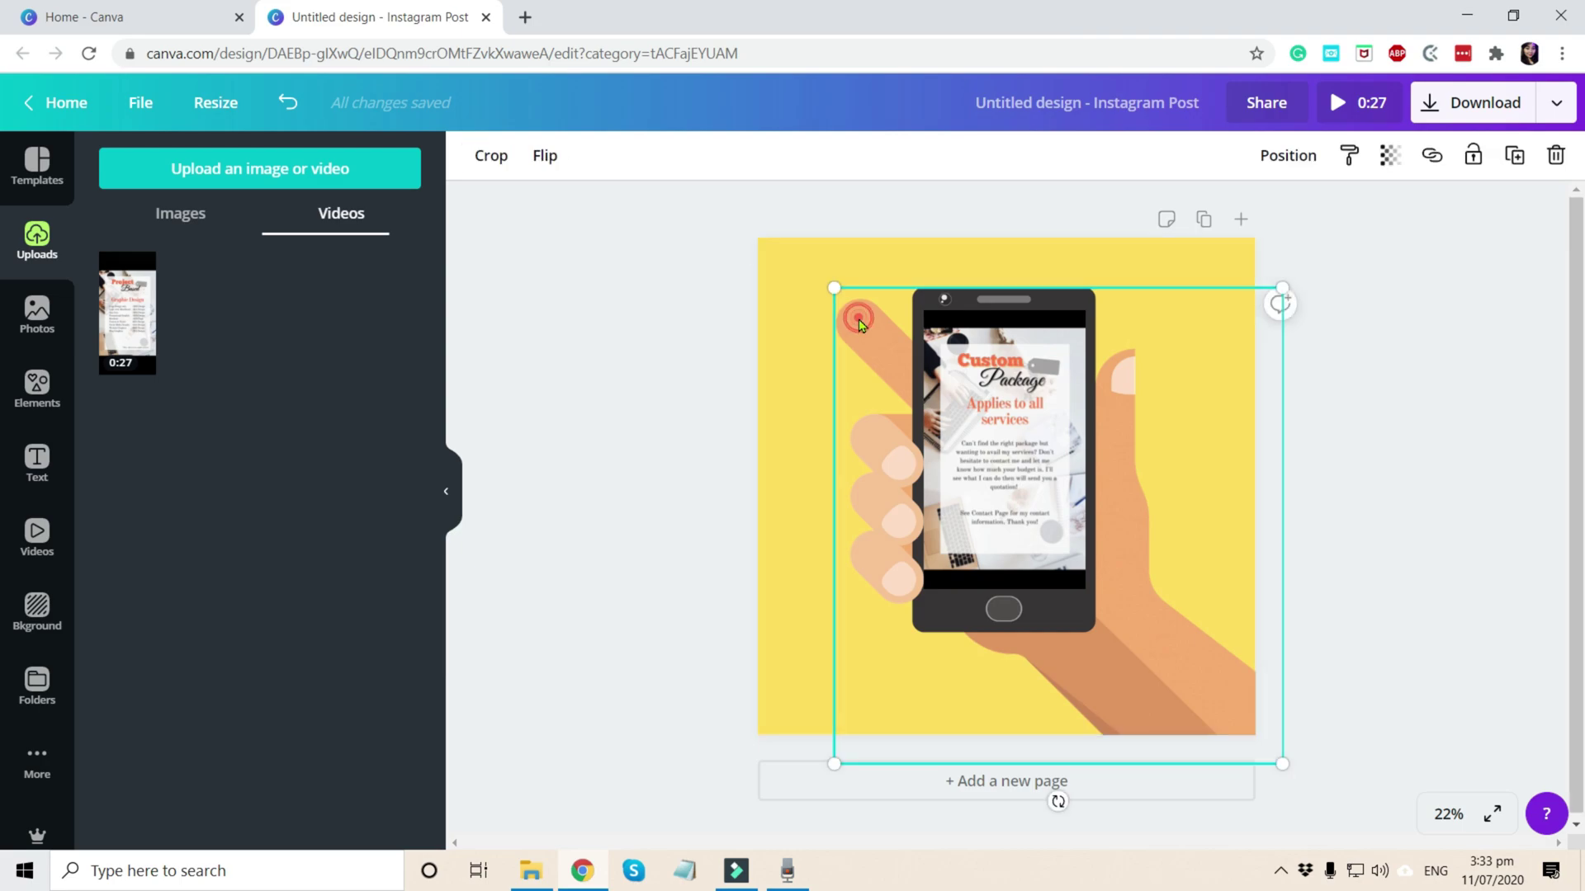
{"action": "left_click", "coordinate": [957, 365]}
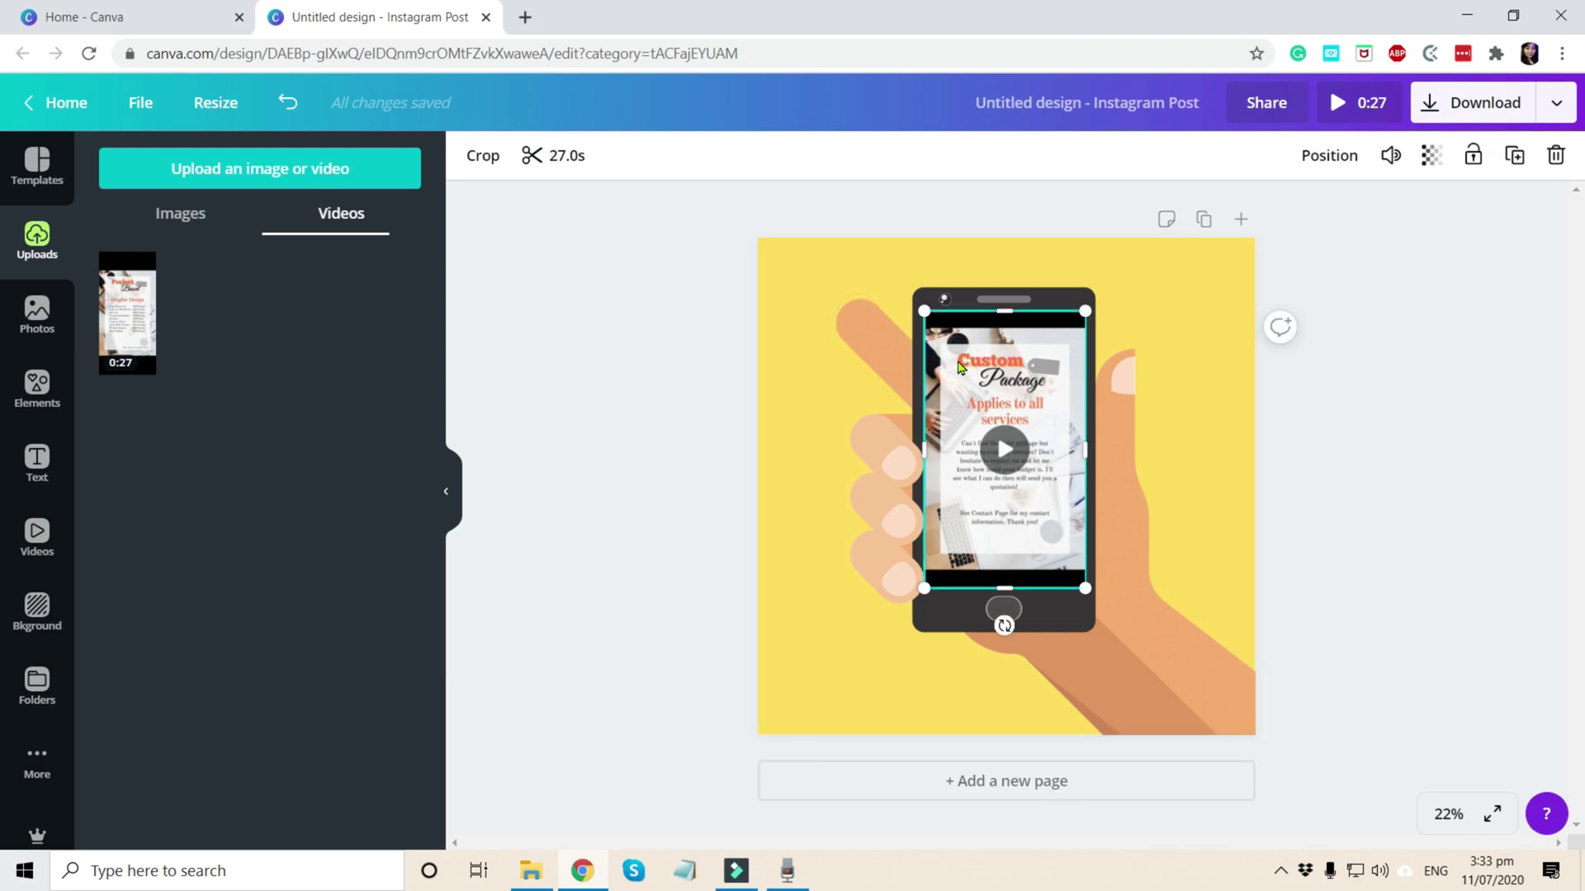